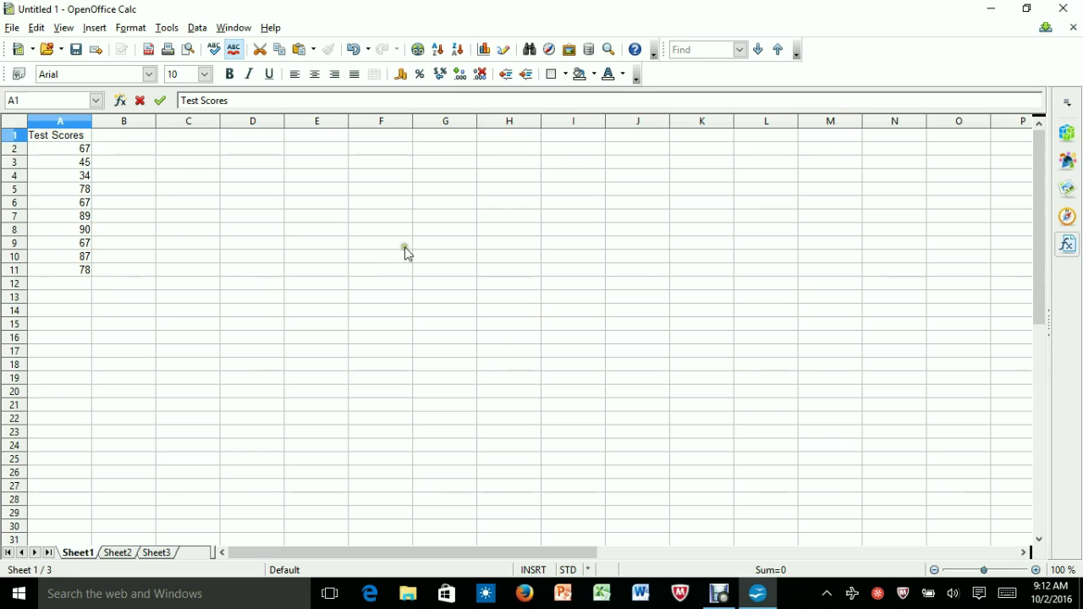
Enter the label '5- Number Summary' in cell B1.
left_click(138, 139)
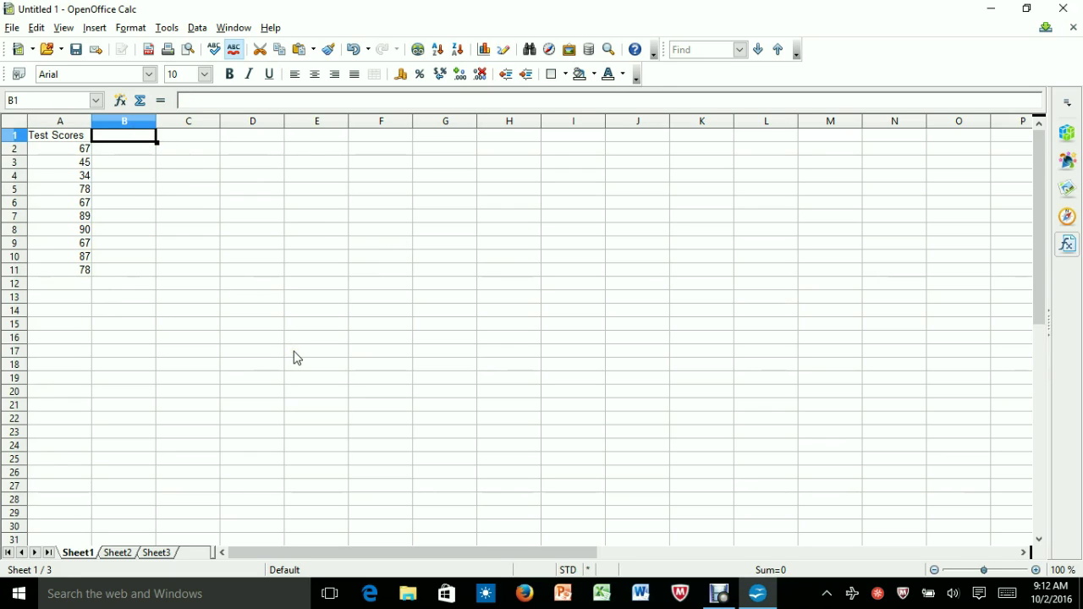
type("5")
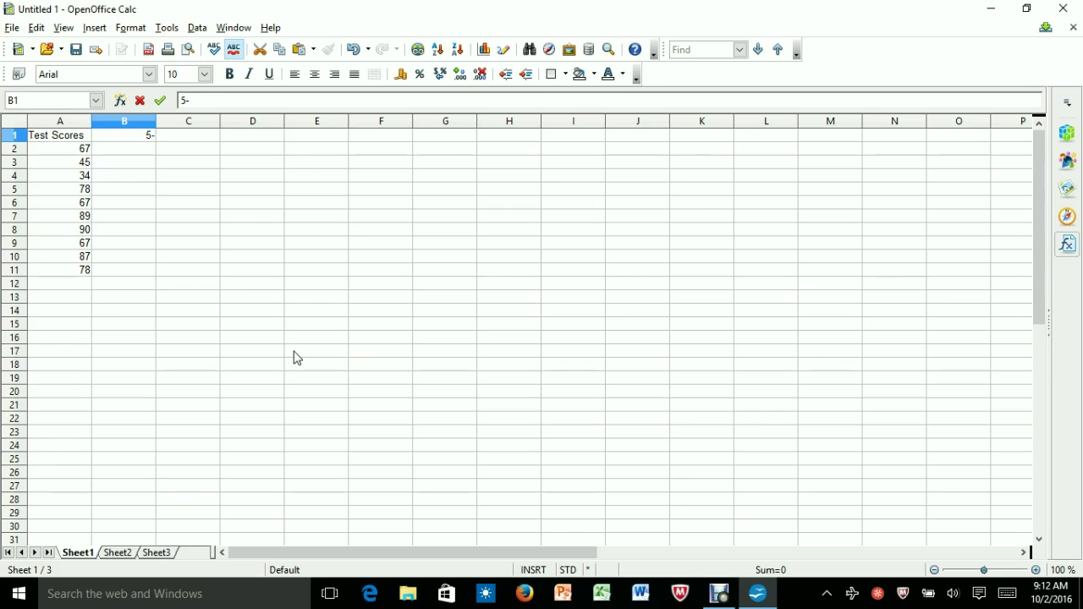
type("- Number Summary")
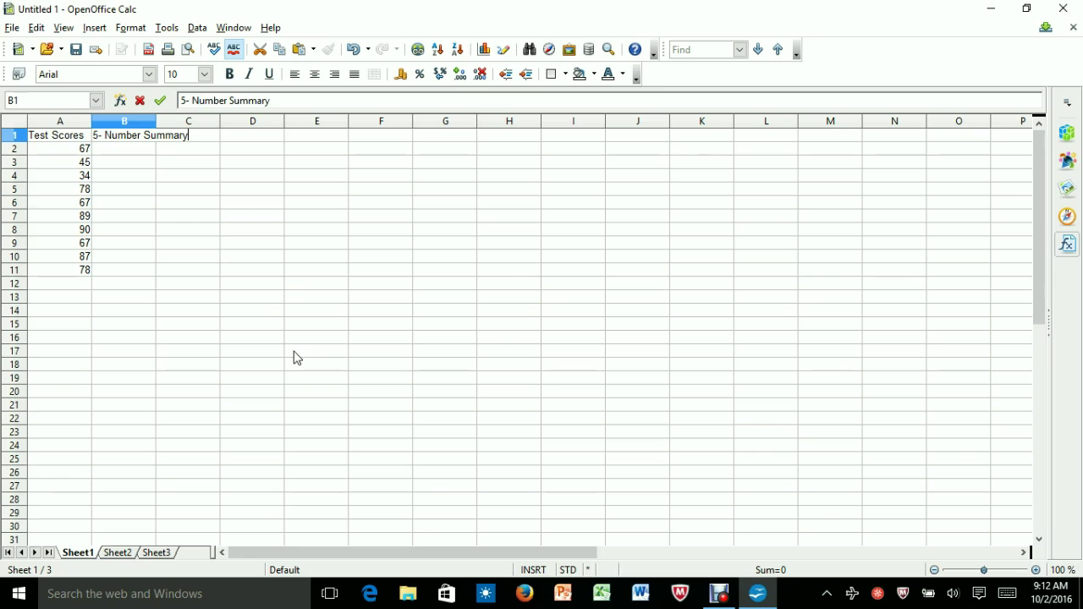
key("Return")
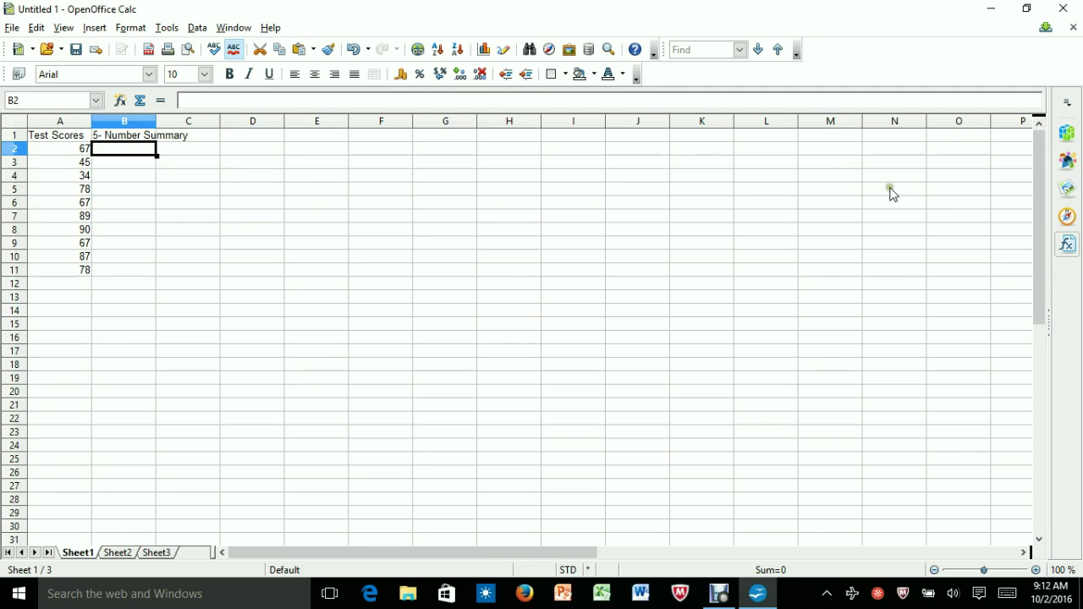
Compute the minimum score in B2 with =MIN(A2:A11), giving 34.
left_click(1067, 246)
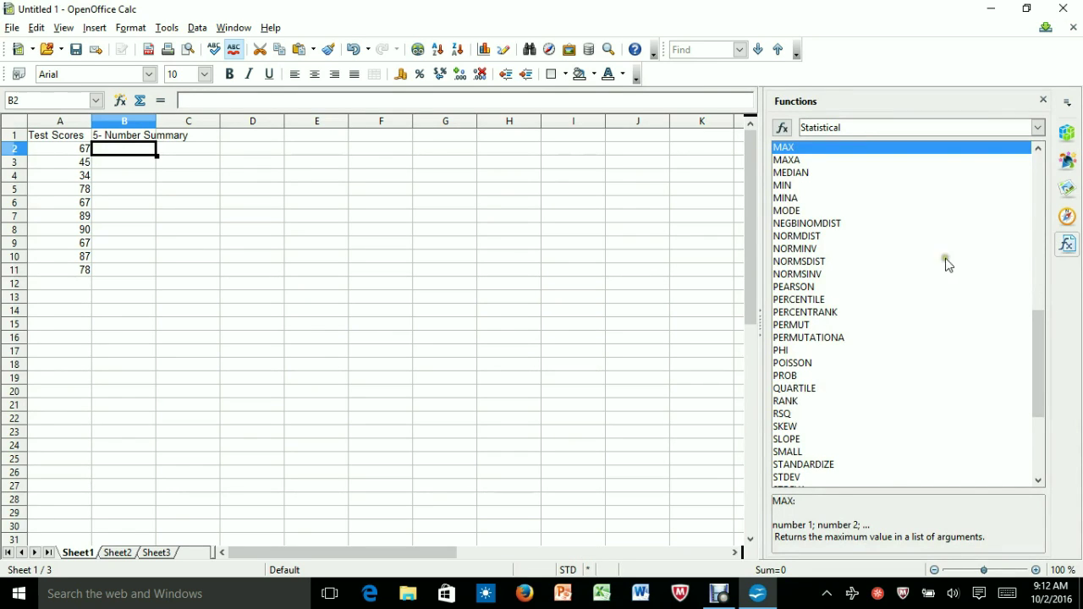
left_click(782, 185)
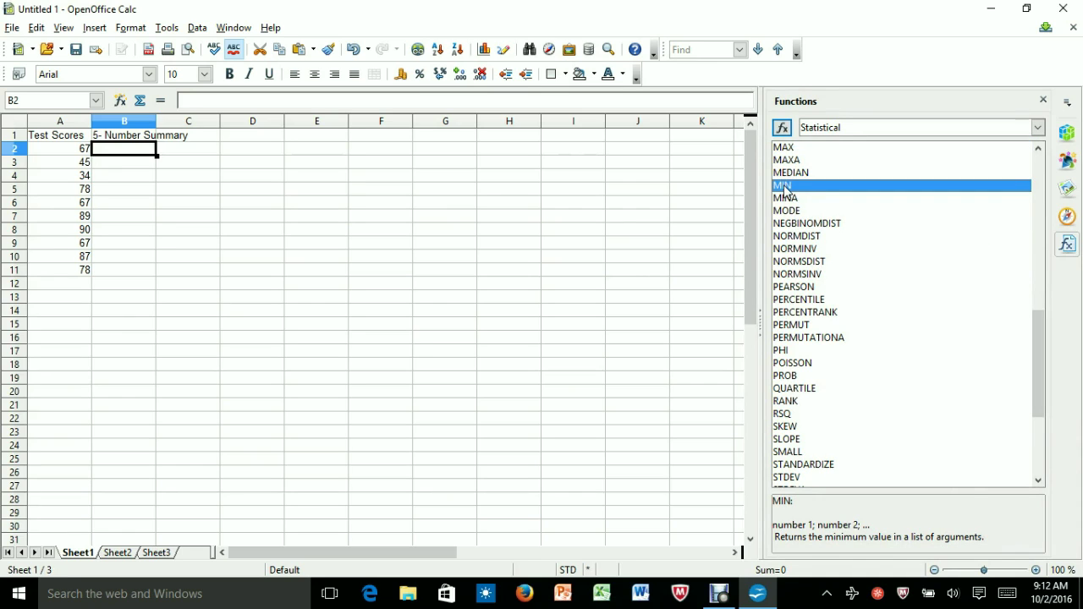
double_click(781, 186)
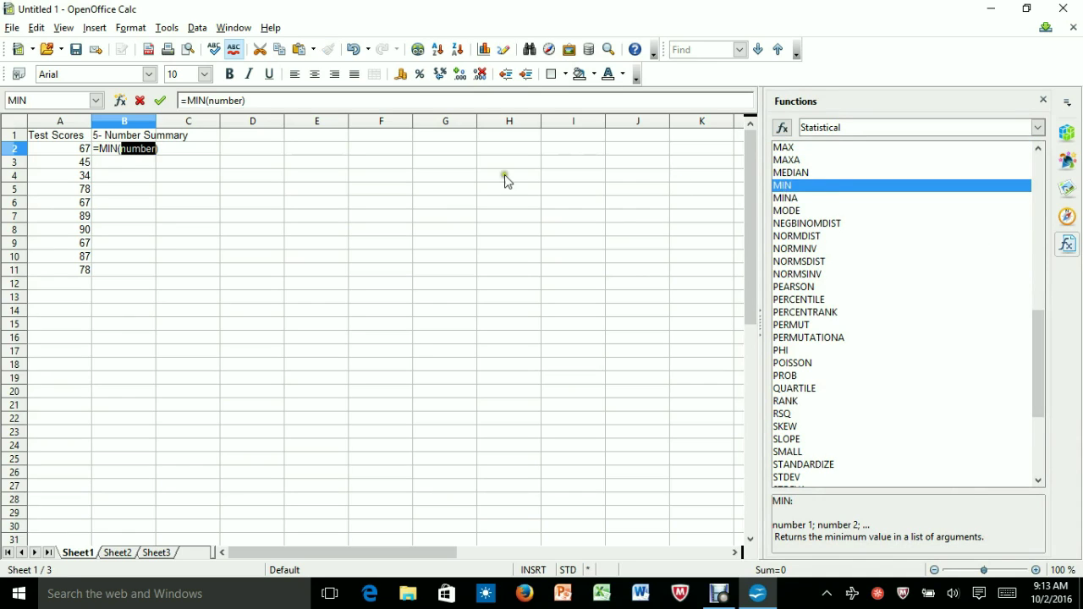
left_click_drag(59, 152, 54, 270)
key("Return")
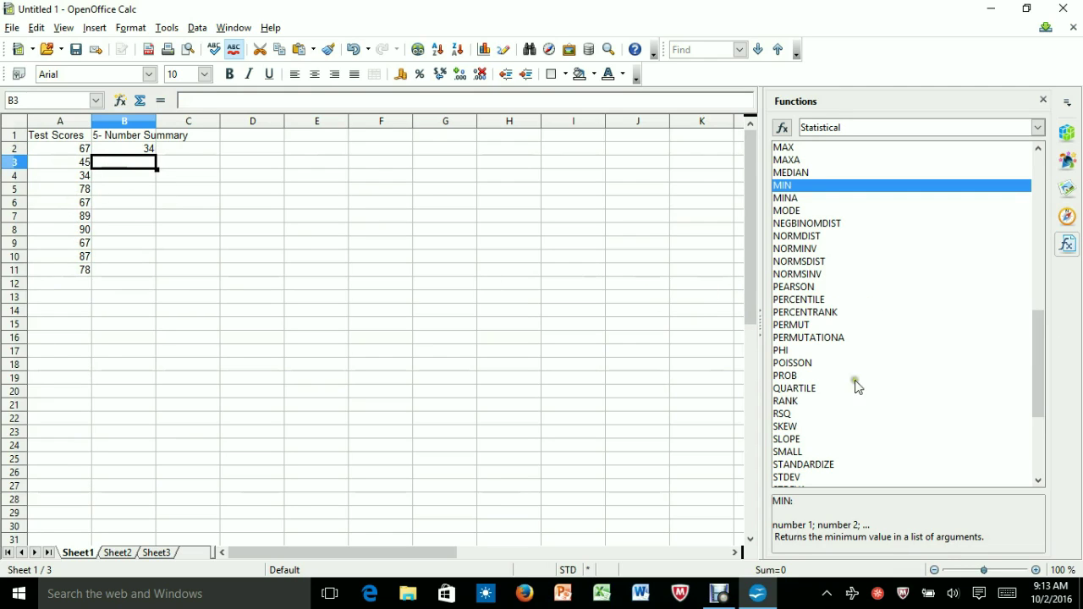
Put the first quartile of A2:A11 in B3 using QUARTILE with type 1, giving 67.
left_click(808, 391)
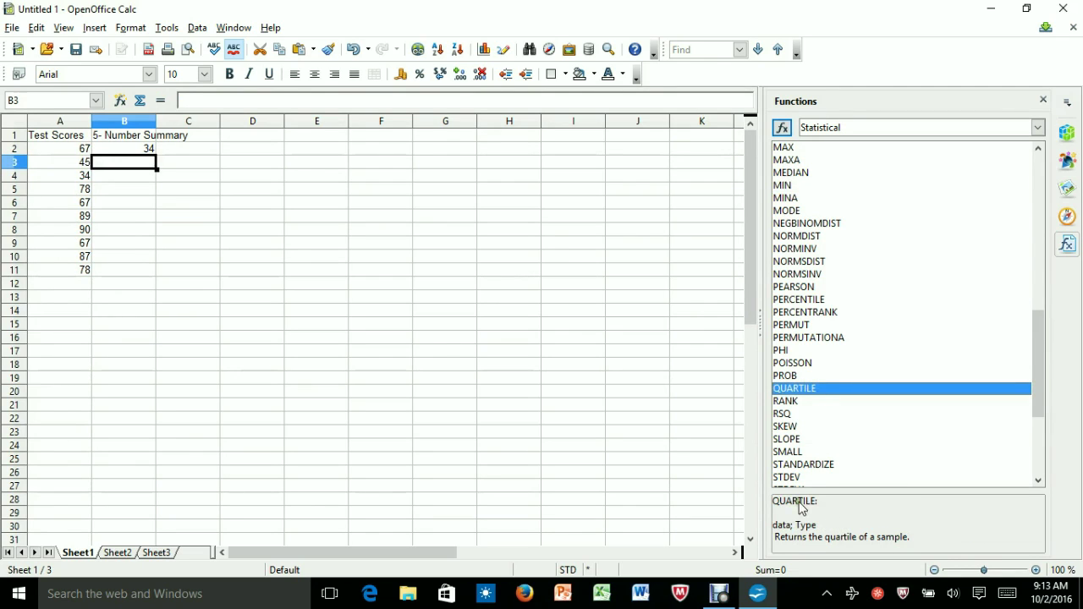
double_click(818, 393)
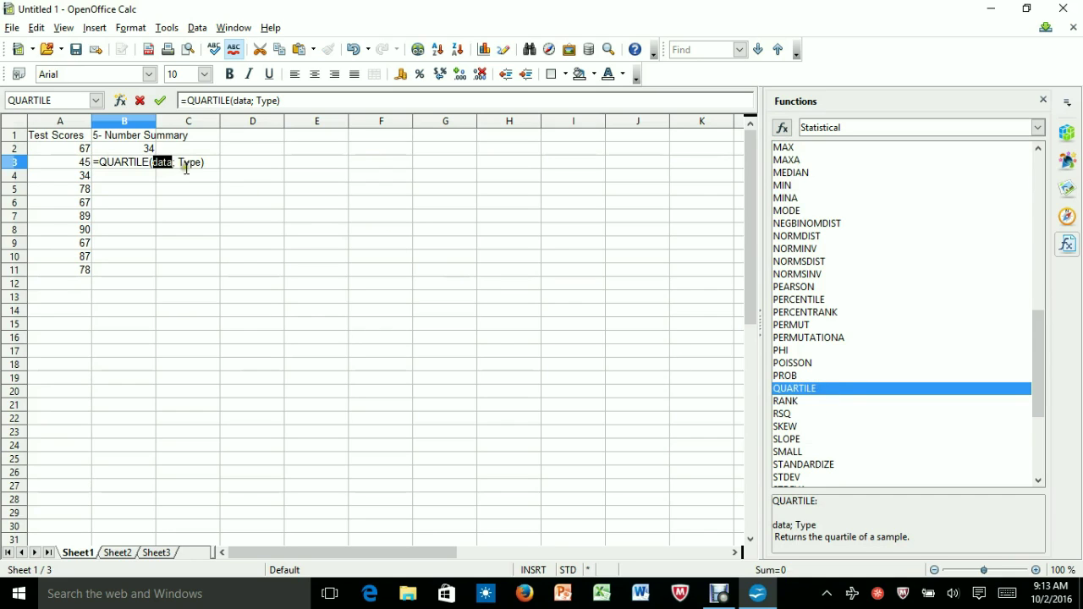
left_click_drag(78, 152, 72, 271)
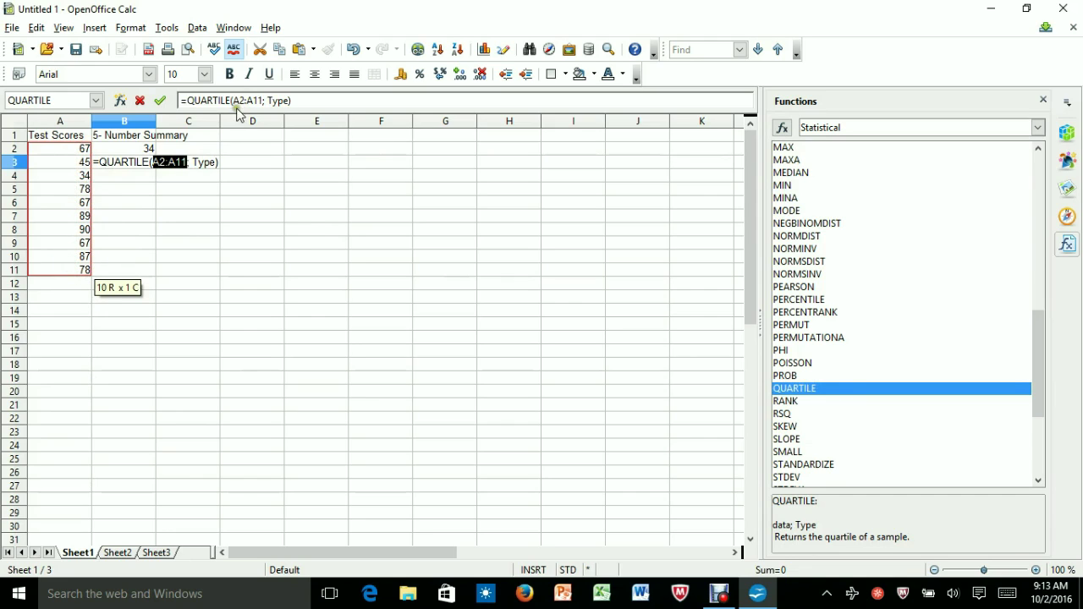
left_click(288, 102)
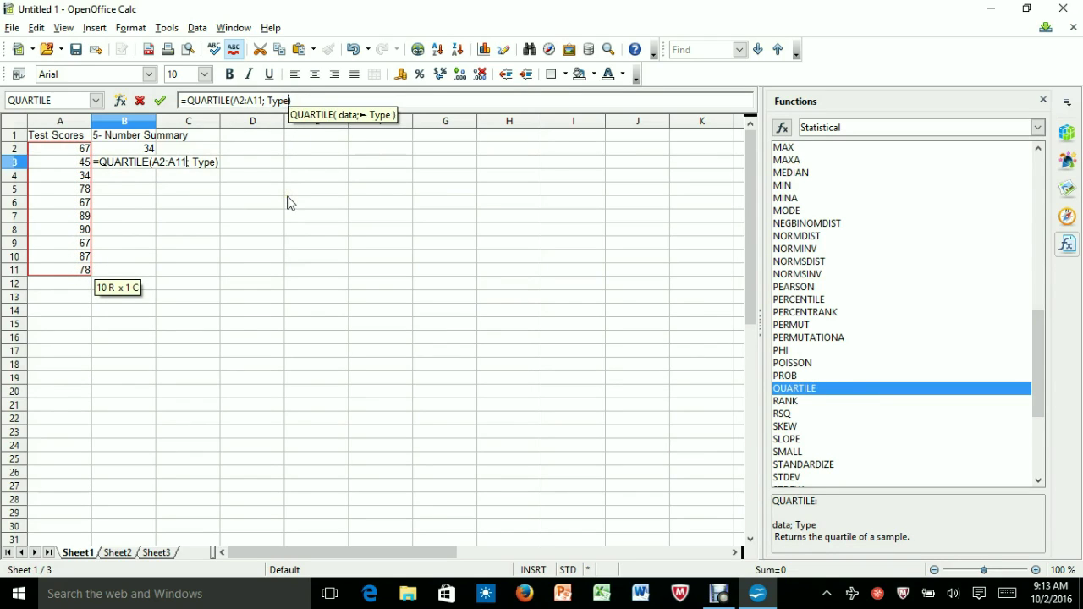
key("BackSpace")
key("BackSpace")
key("BackSpace")
key("BackSpace")
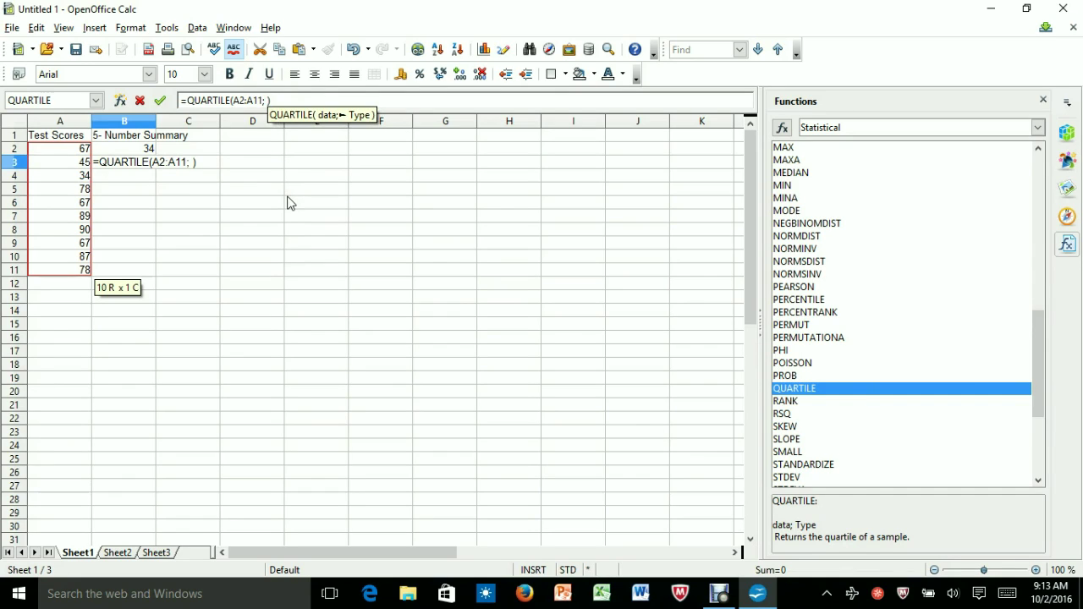
type("1")
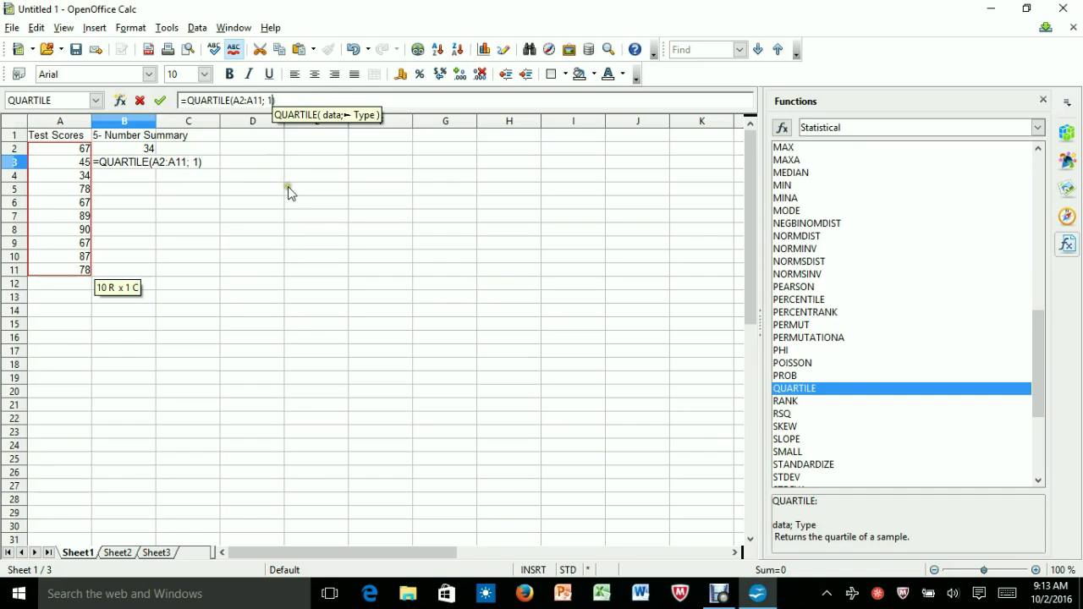
key("Return")
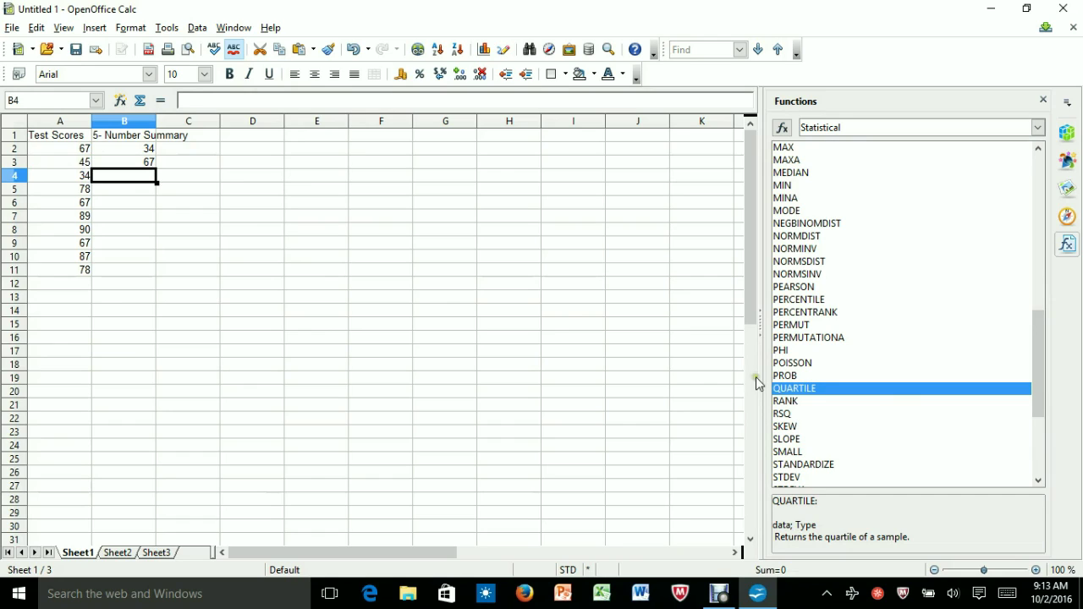
Enter =MEDIAN(A2:A11) in B4, giving 72.5.
left_click_drag(1038, 361, 1037, 337)
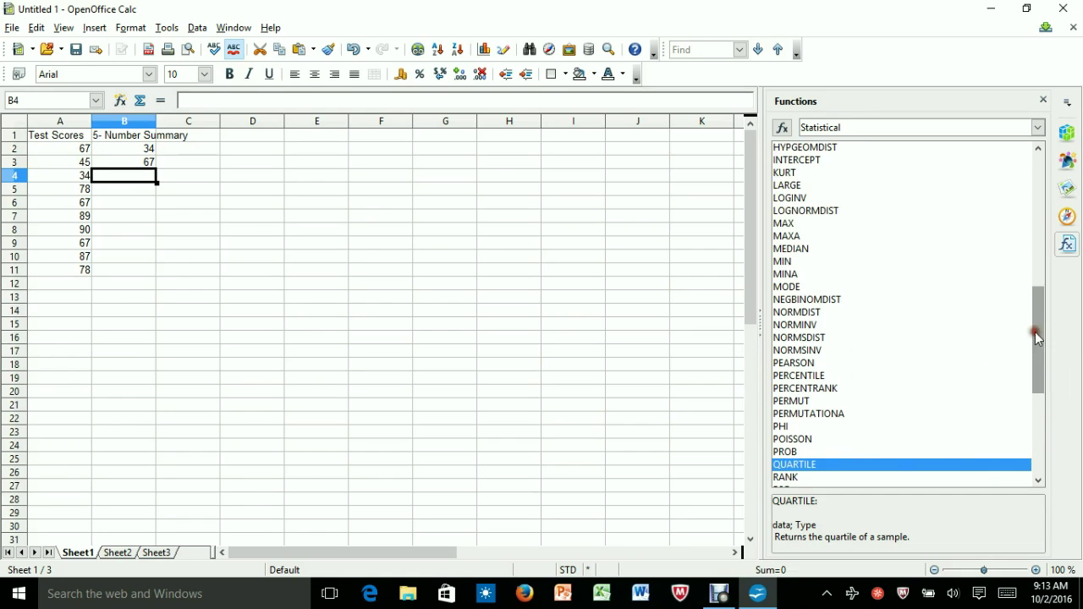
left_click(798, 251)
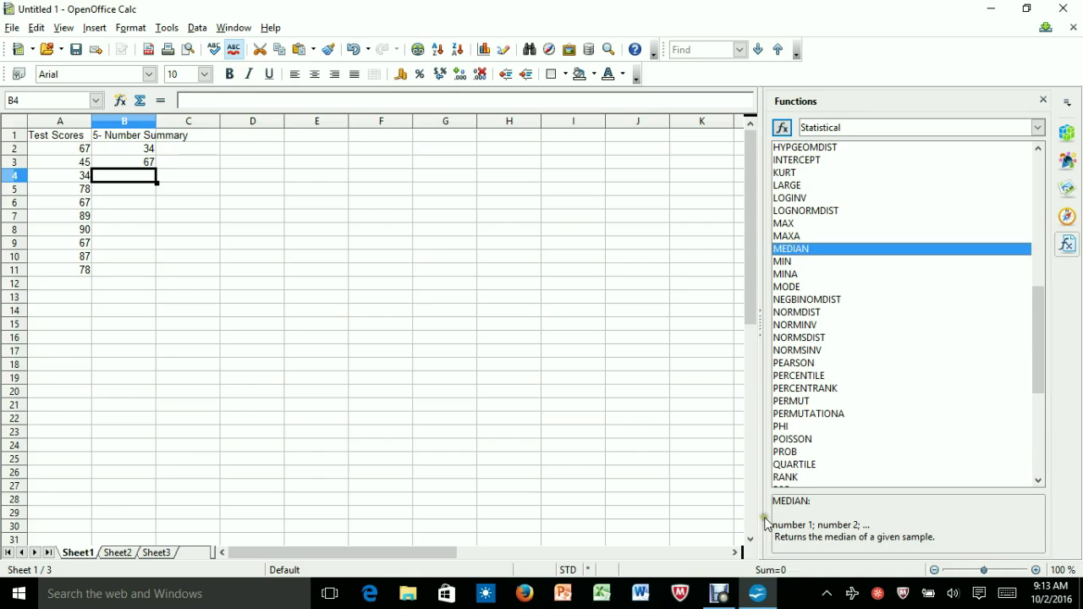
double_click(788, 249)
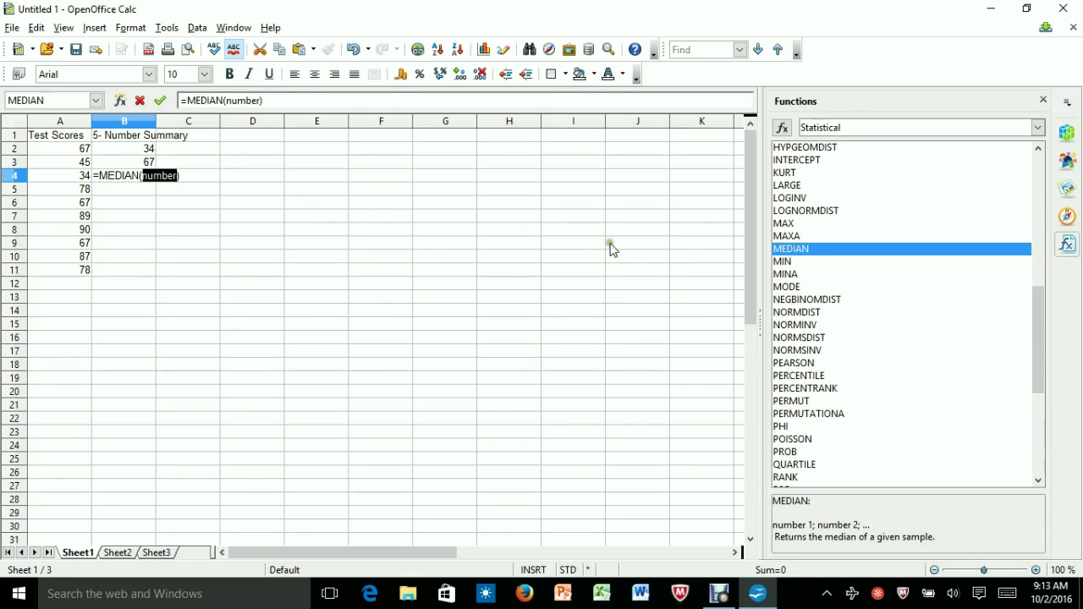
left_click_drag(60, 150, 89, 243)
key("Return")
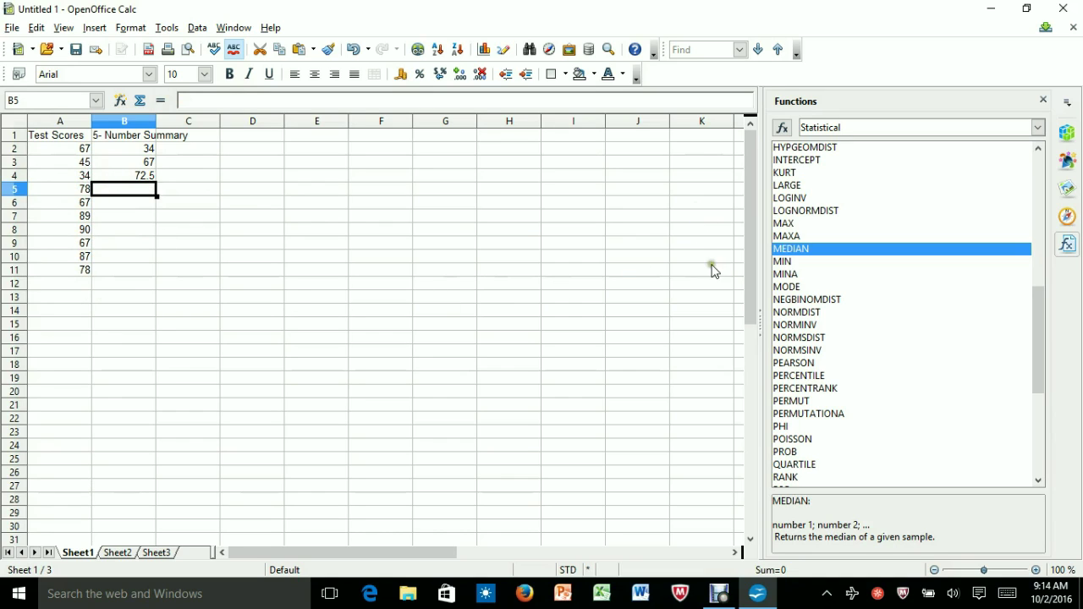
Put the third quartile of A2:A11 in B5 using QUARTILE with type 3, giving 84.75.
left_click_drag(1037, 350, 972, 386)
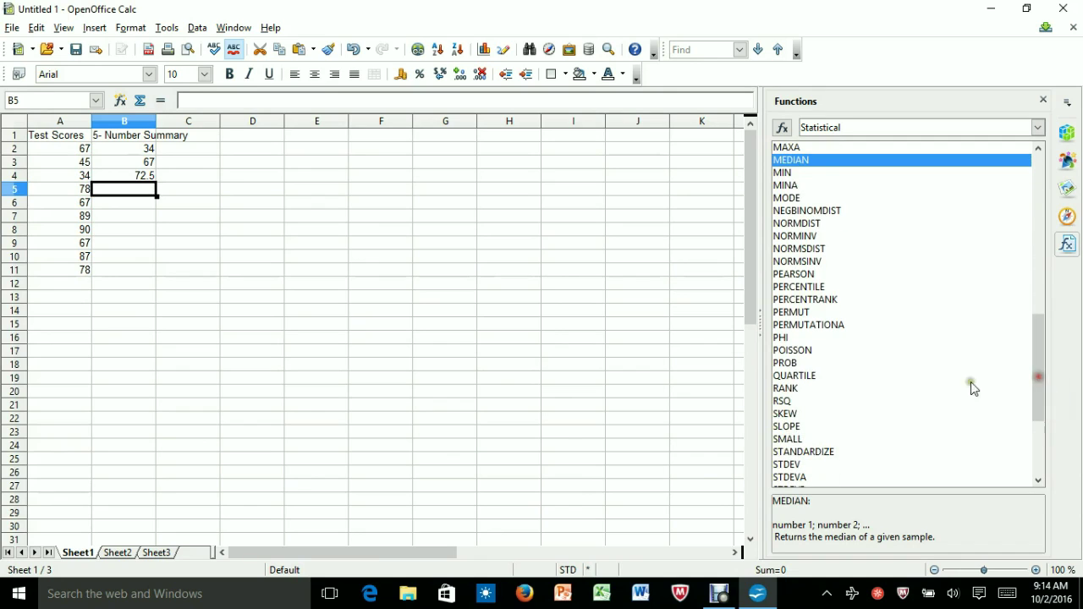
left_click(810, 378)
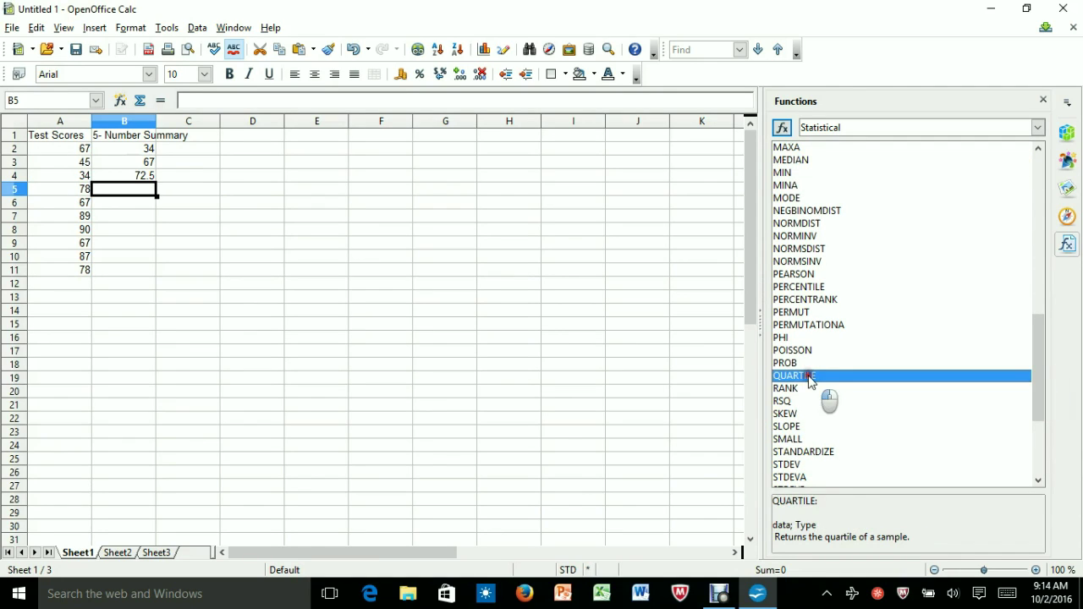
double_click(810, 378)
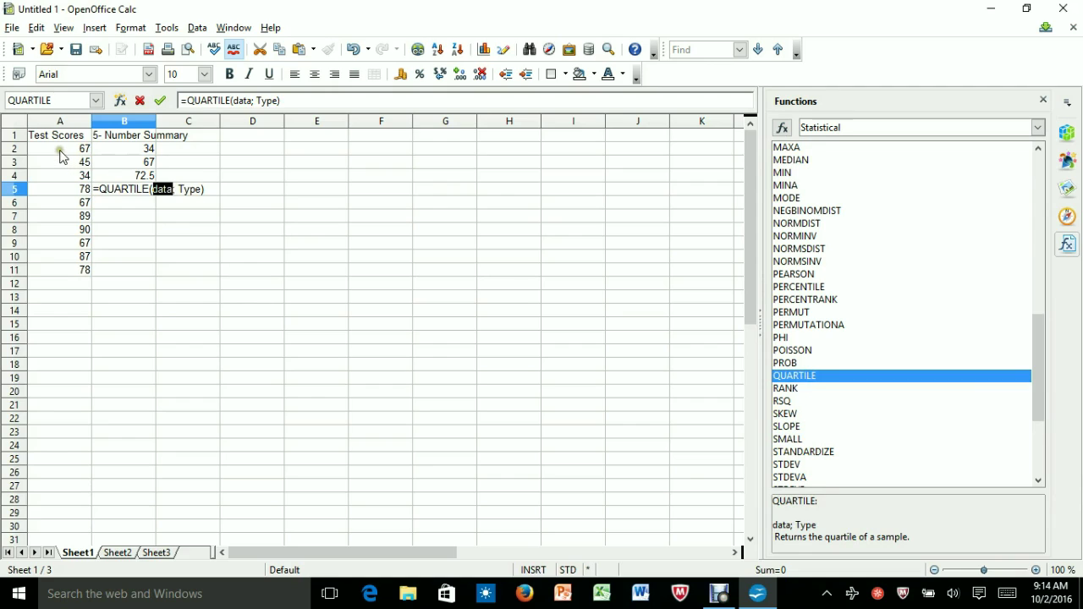
left_click_drag(62, 151, 70, 269)
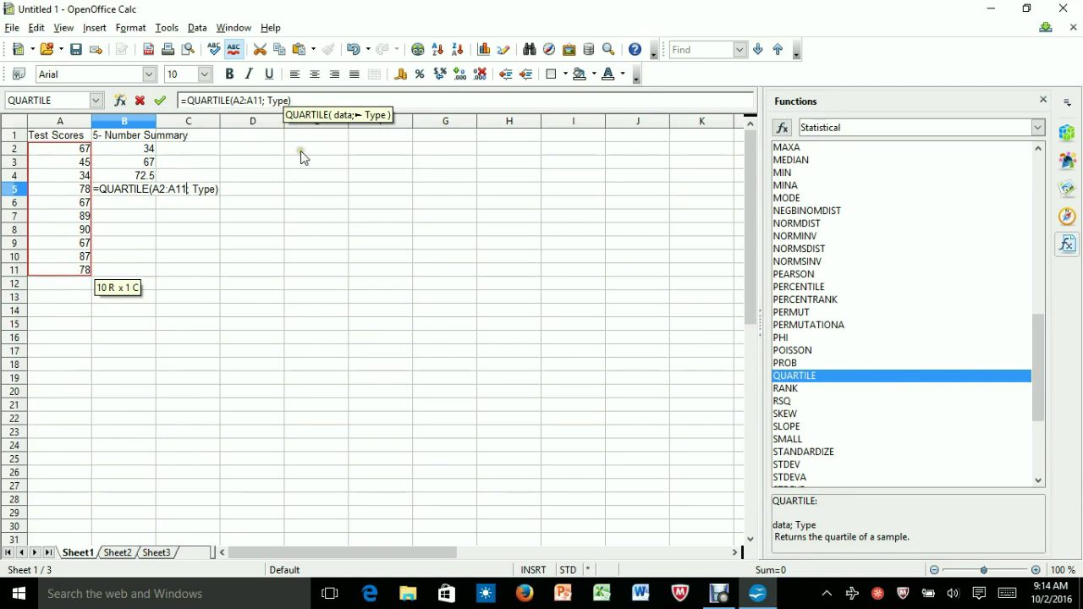
key("BackSpace")
key("BackSpace")
key("BackSpace")
key("BackSpace")
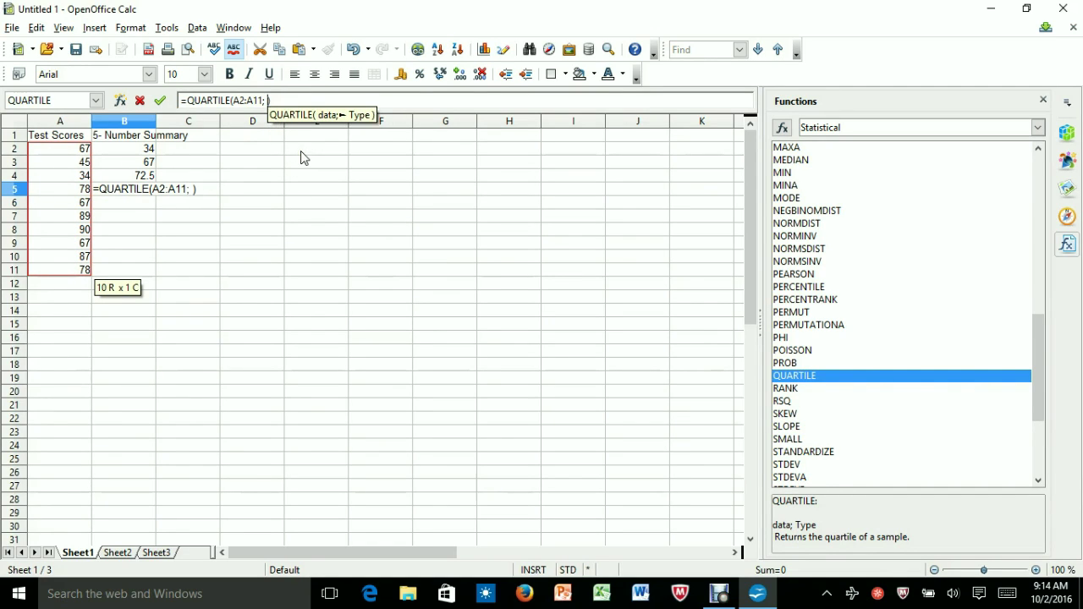
type("3")
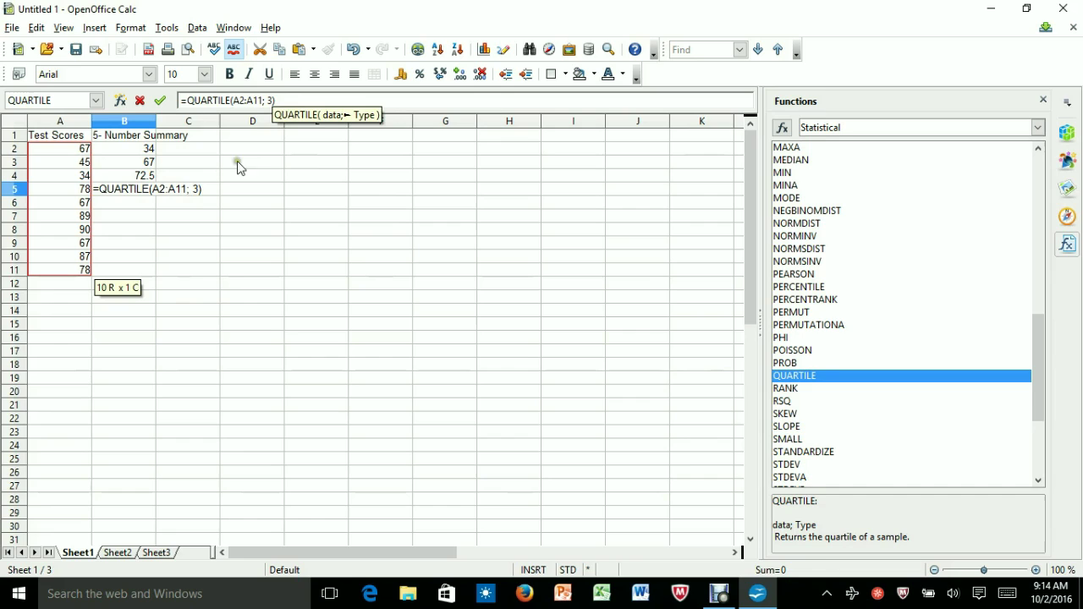
key("Return")
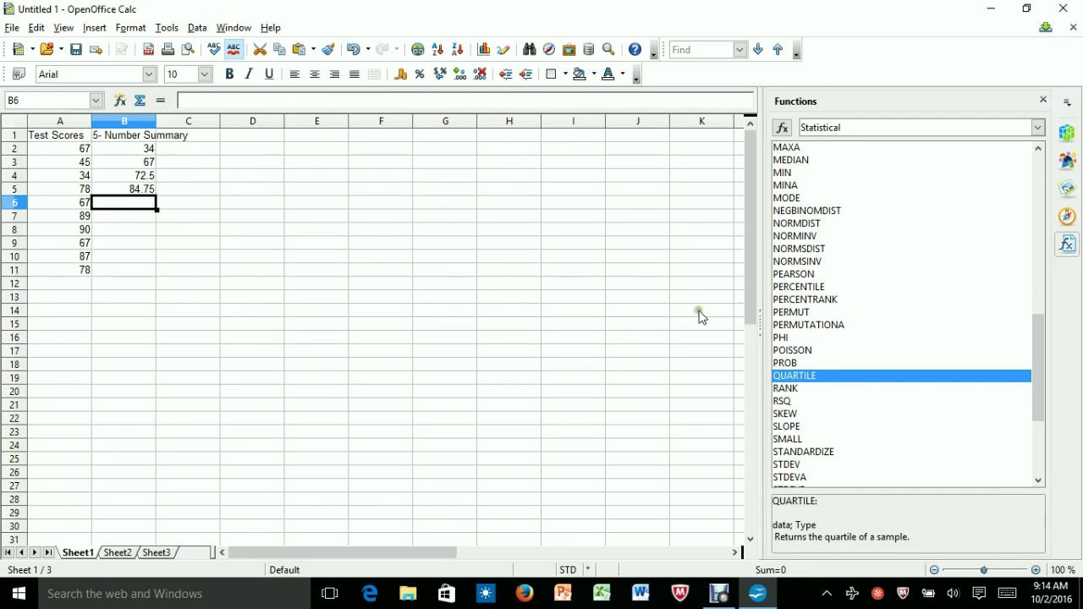
Enter =MAX(A2:A11) in B6, giving the maximum score 90.
left_click_drag(1039, 357, 1046, 317)
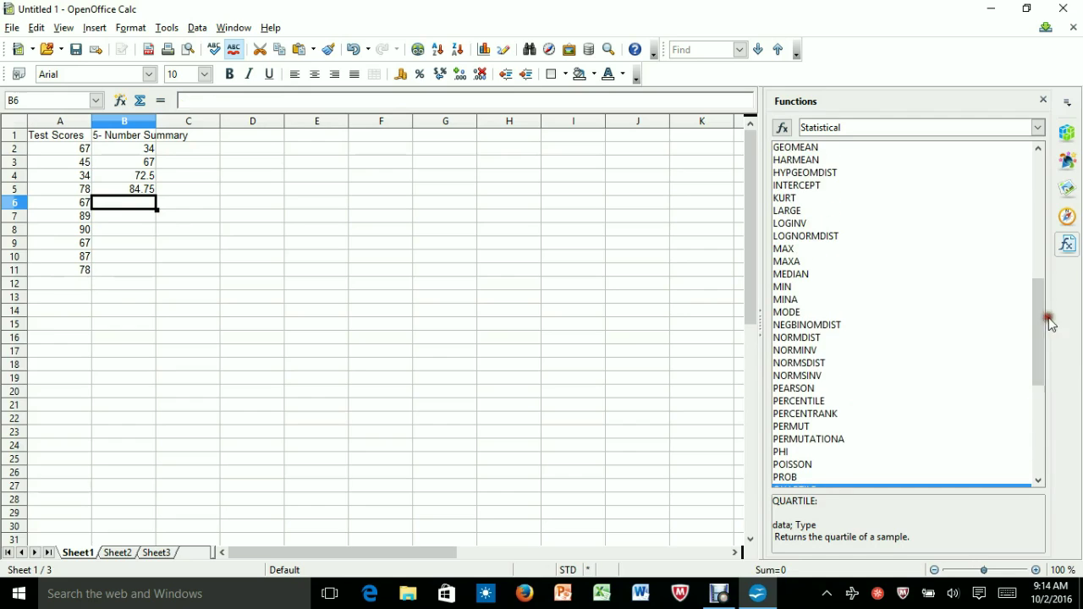
left_click(787, 249)
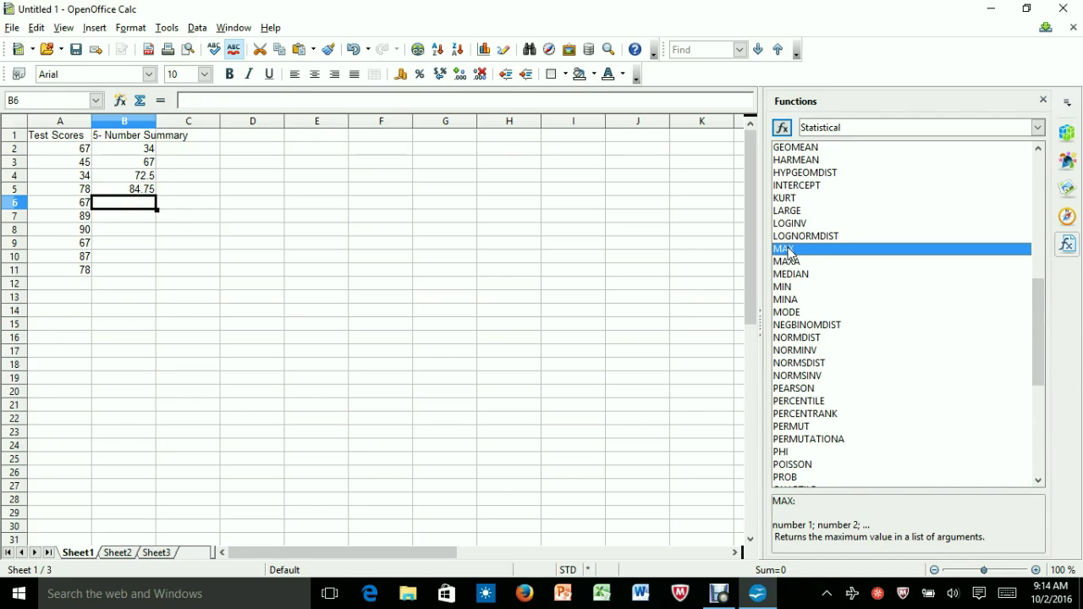
double_click(788, 249)
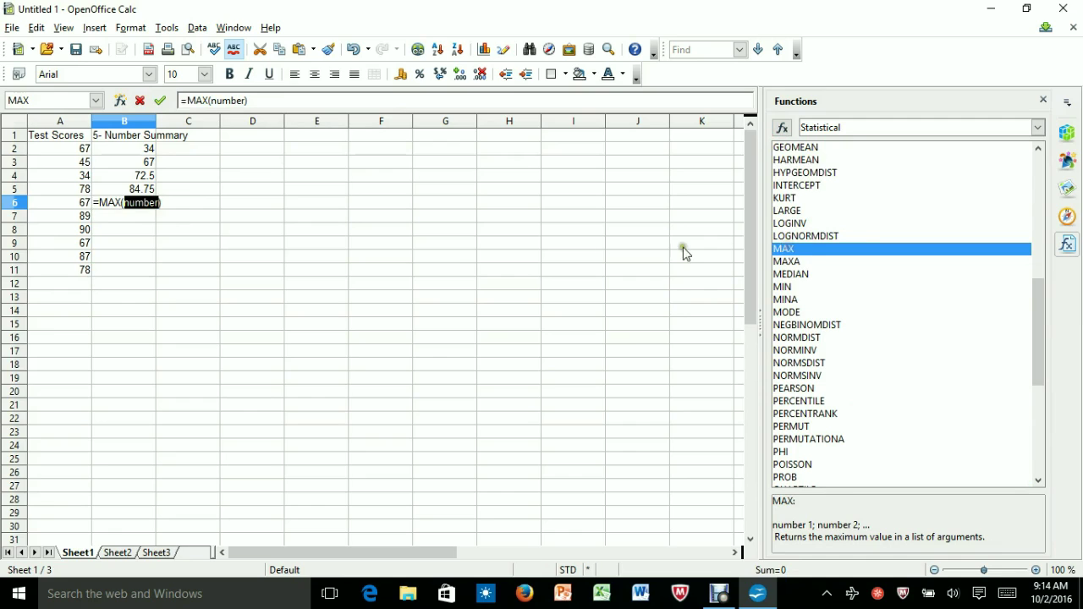
left_click_drag(63, 150, 67, 268)
key("Return")
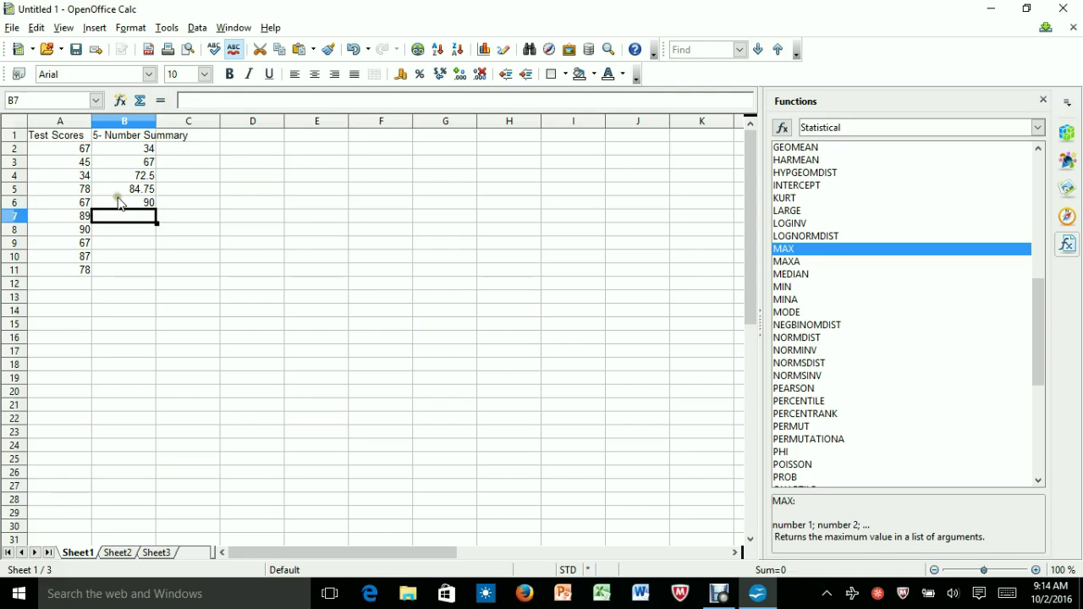
Label C2:C6 as Minimum, Q1, Q2 or Median, Q3 and Maximum.
left_click(178, 148)
type("Min")
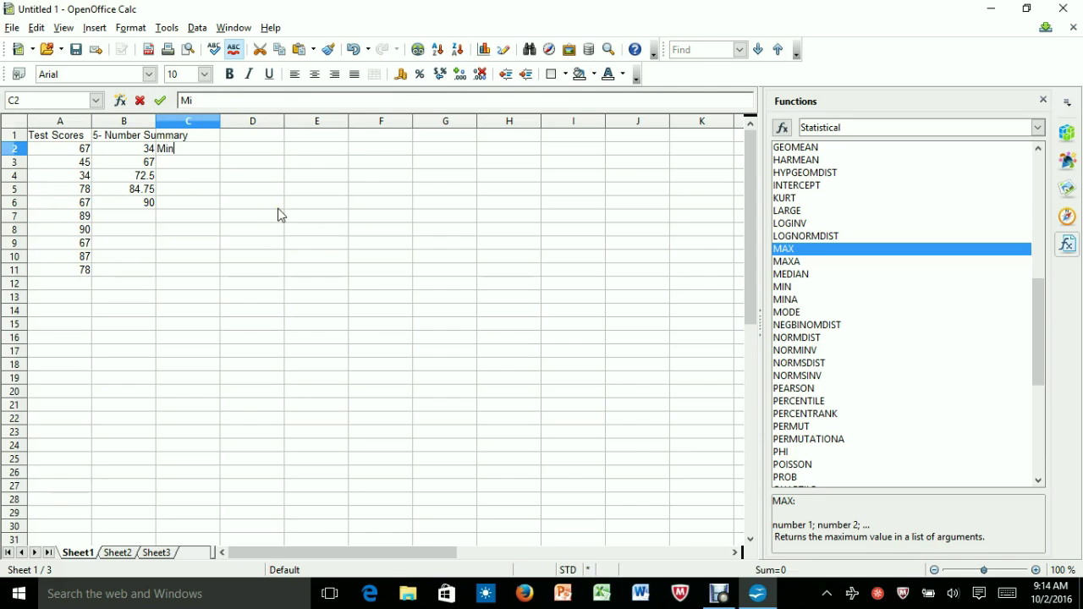
type("imum")
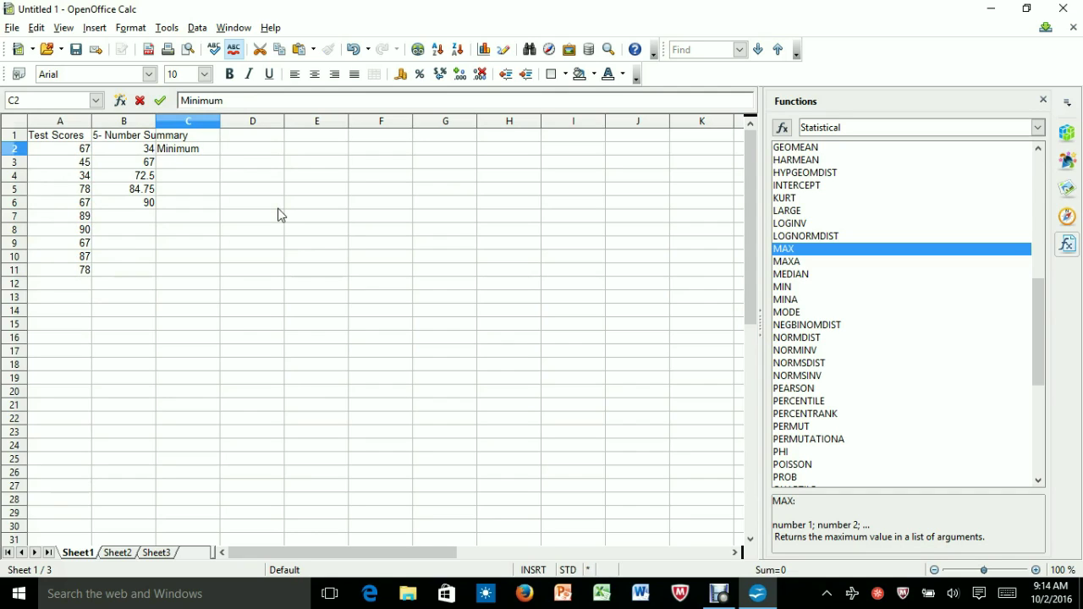
key("Return")
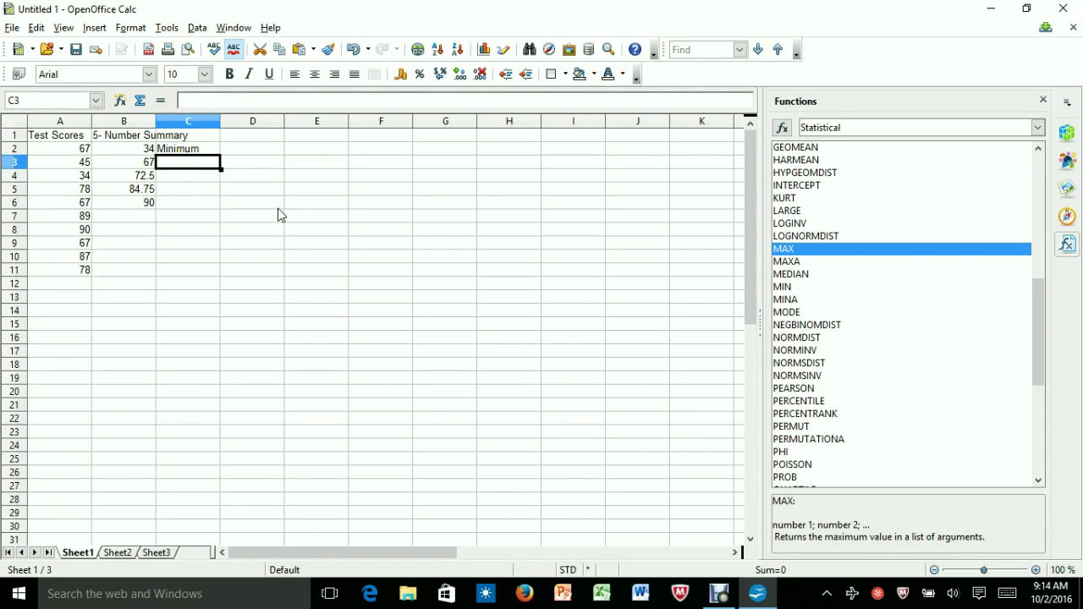
type("Q1")
key("Return")
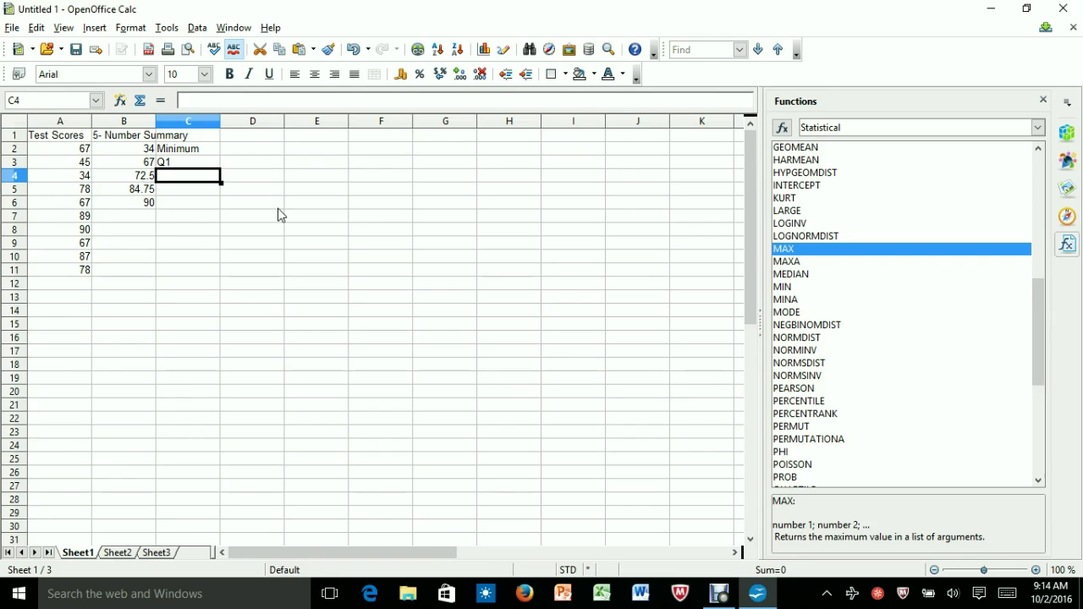
type("q1")
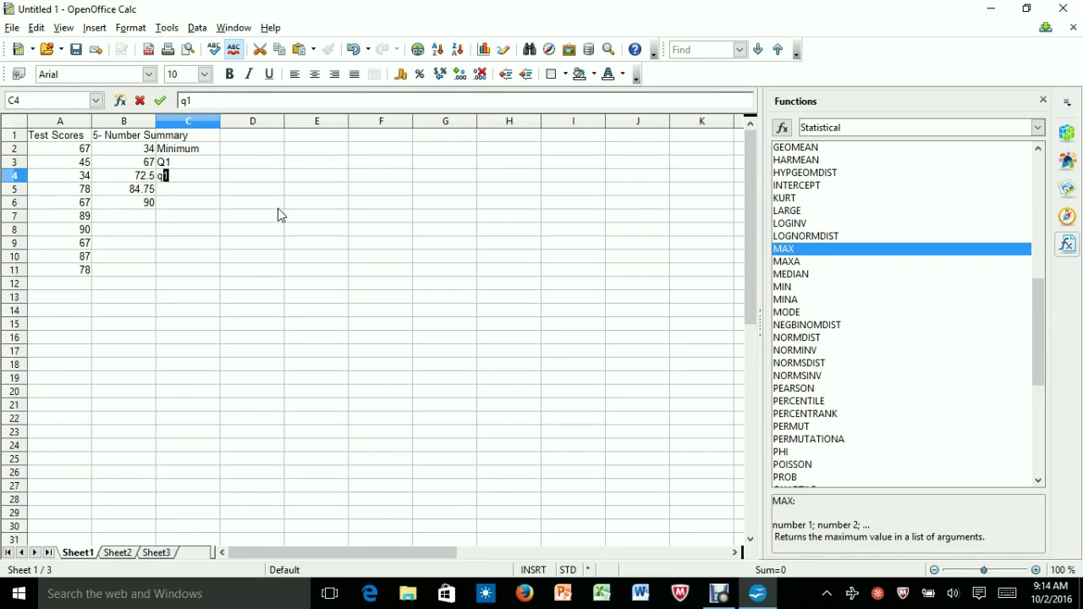
key("BackSpace")
key("BackSpace")
type("Q2 or Median")
key("Return")
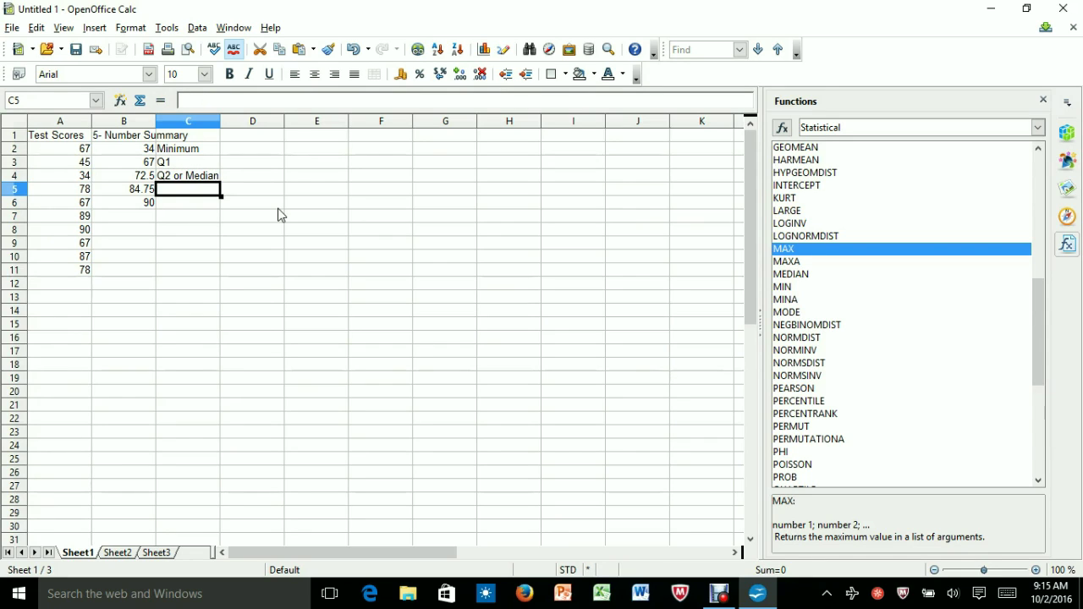
type("Q3")
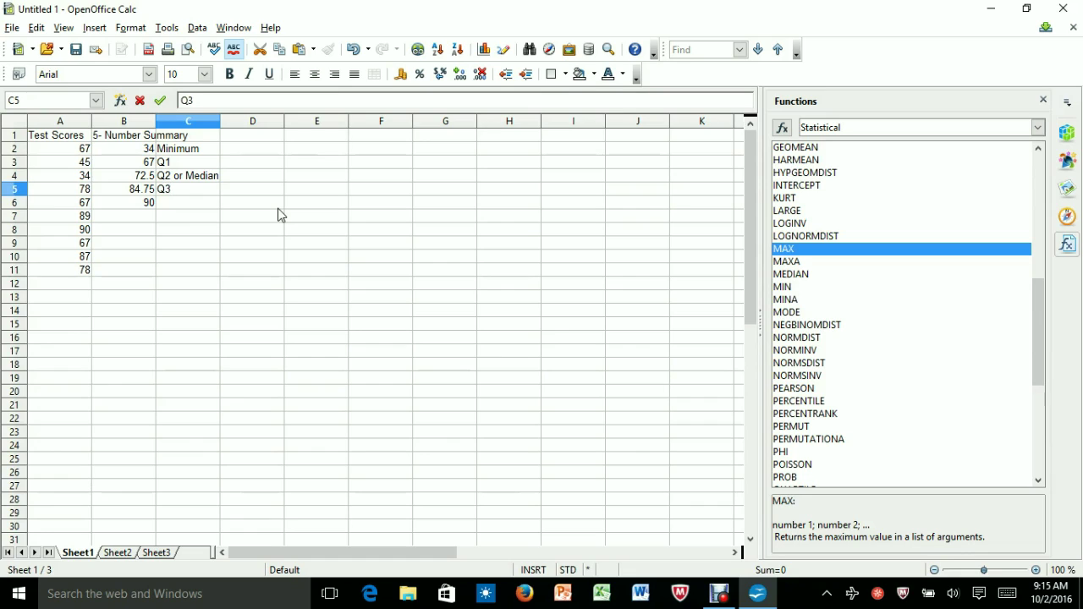
key("Return")
type("Ma")
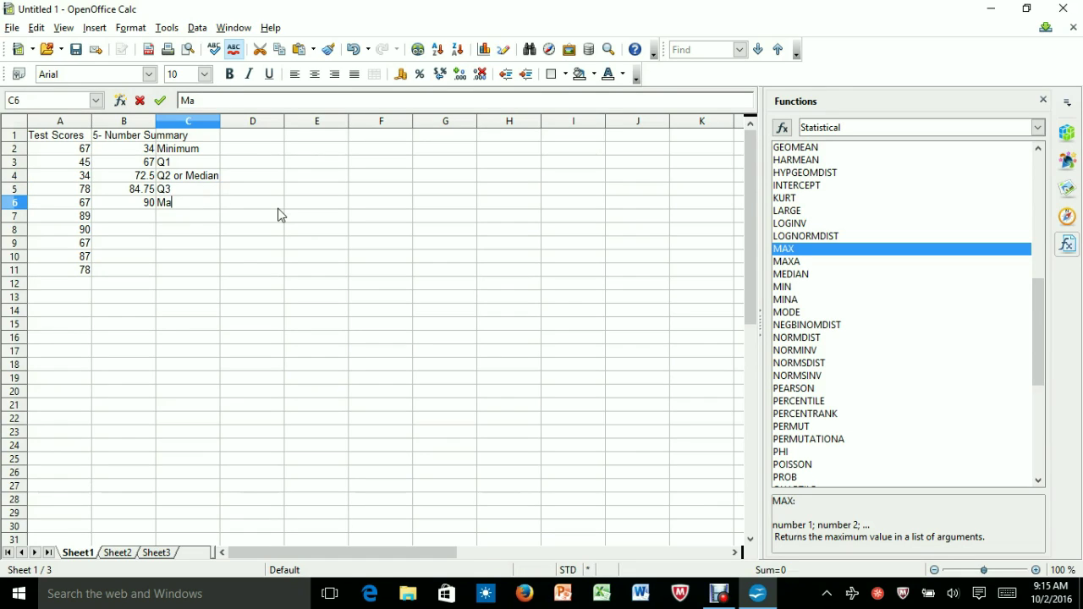
type("ximum")
key("Return")
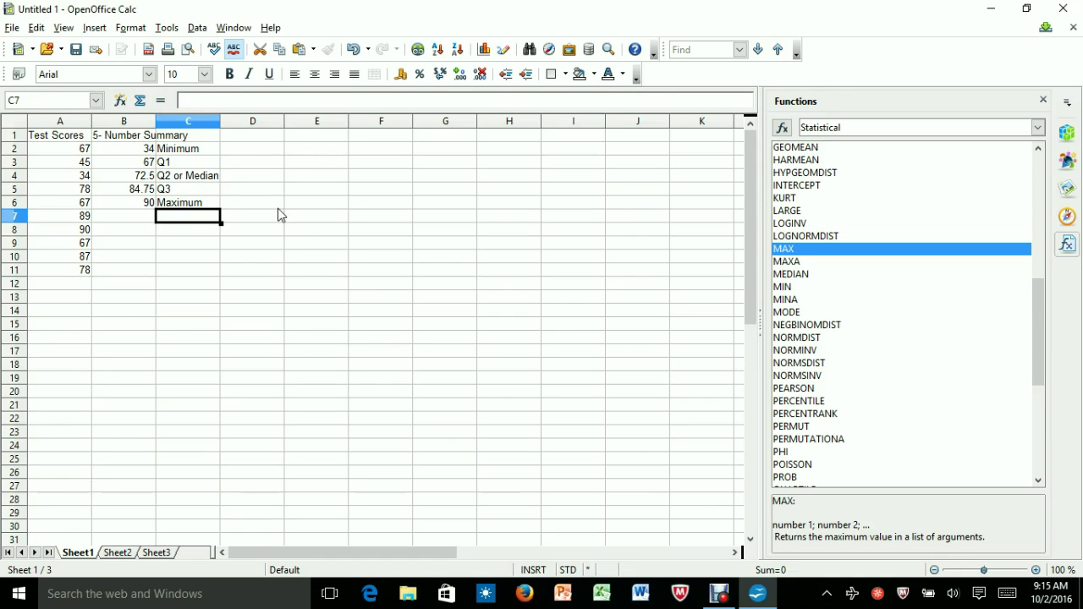
Add labels Mean, Median, Mode and Standard Deviation below, and widen column C to fit.
type("Mean")
key("Return")
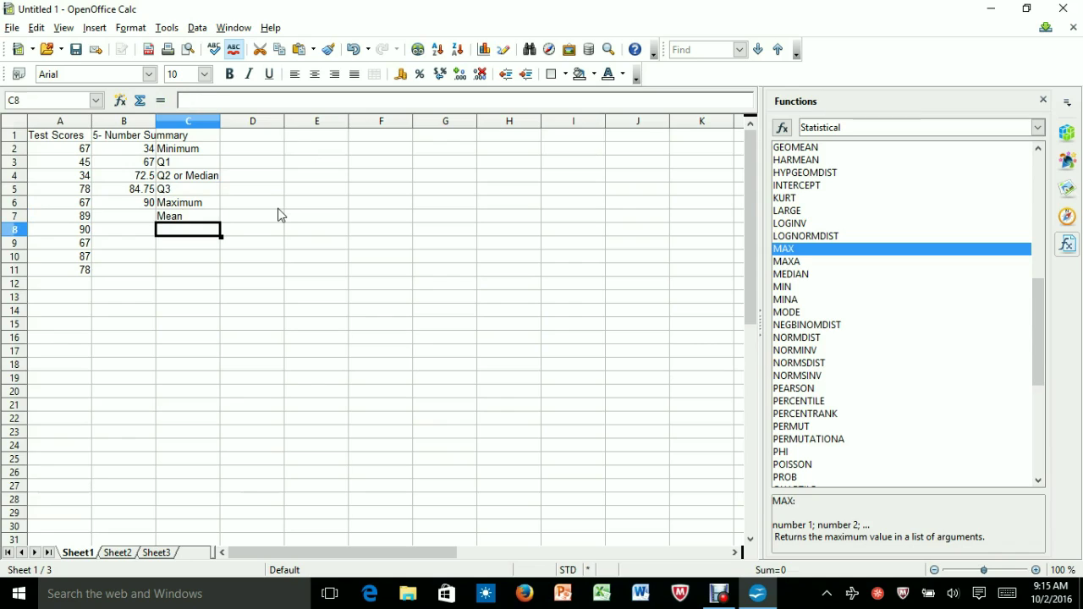
type("Median")
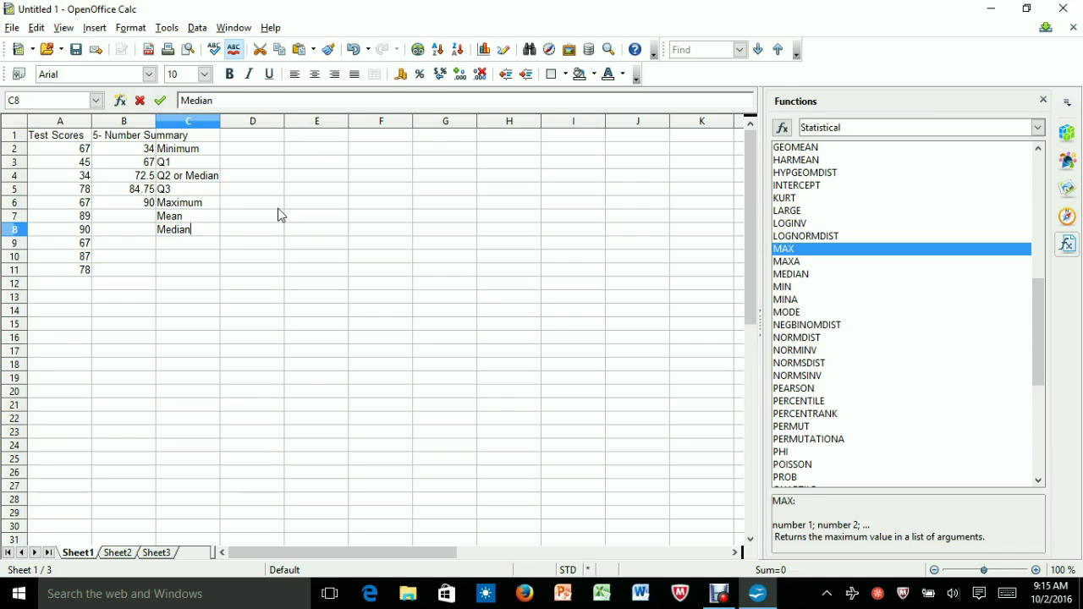
key("Return")
type("Mod")
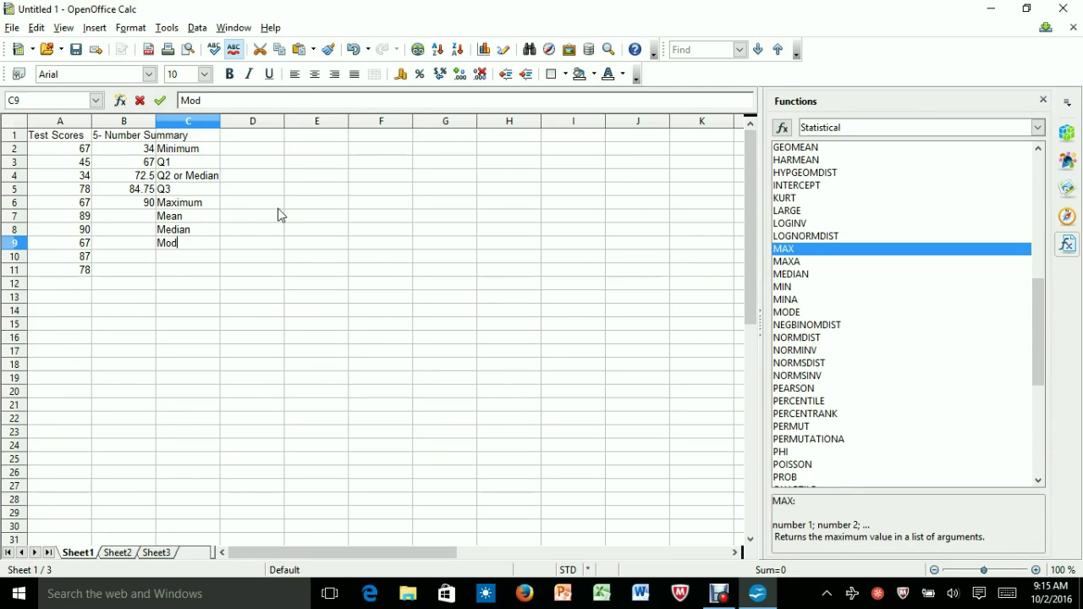
type("e")
key("Return")
type("Stan")
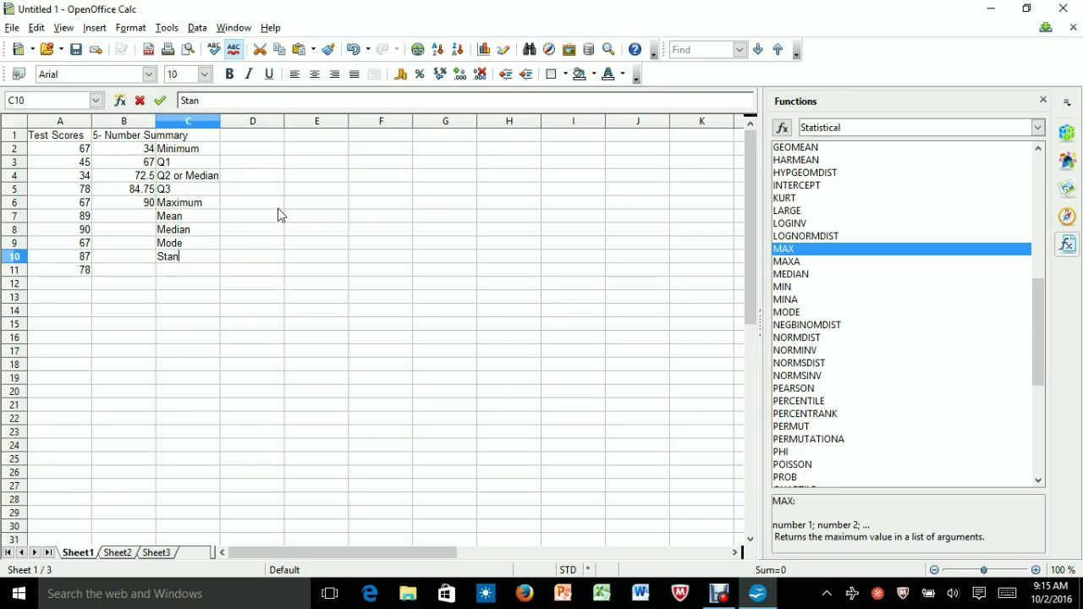
type("dard Deviation")
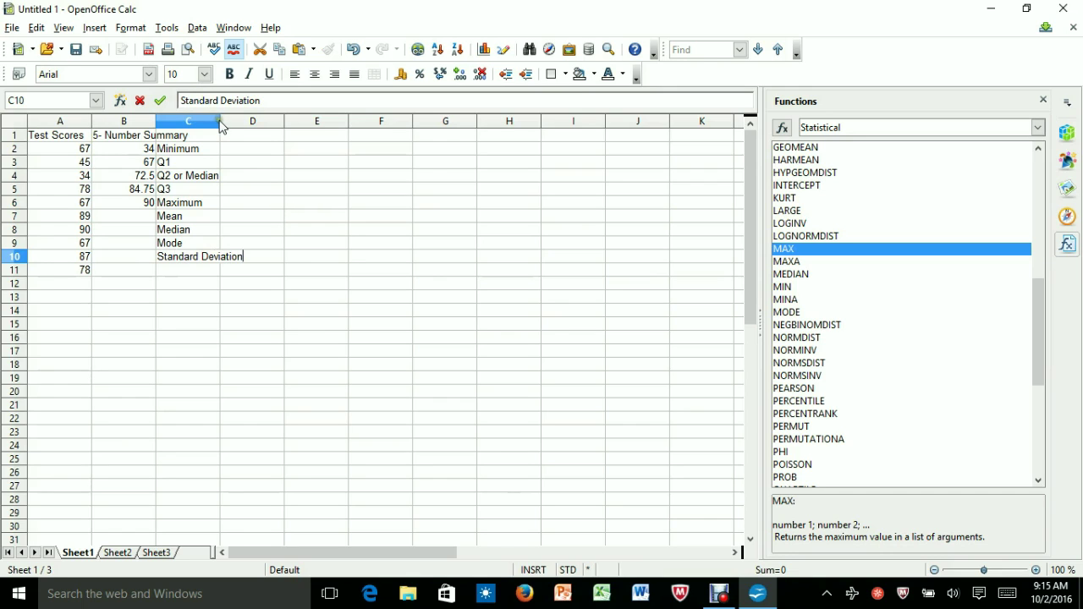
left_click_drag(219, 123, 261, 126)
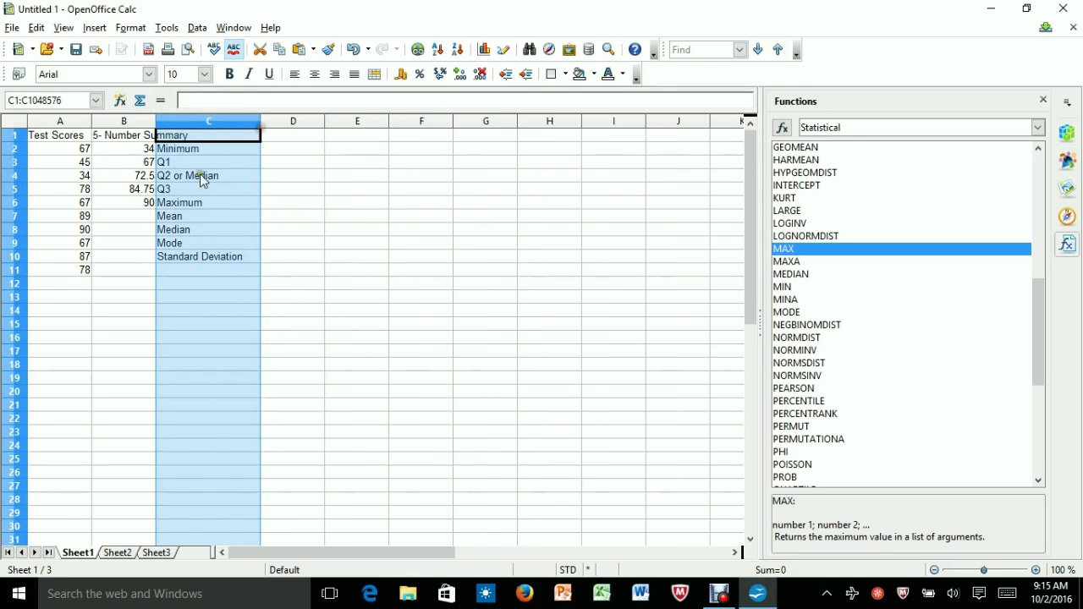
left_click(135, 217)
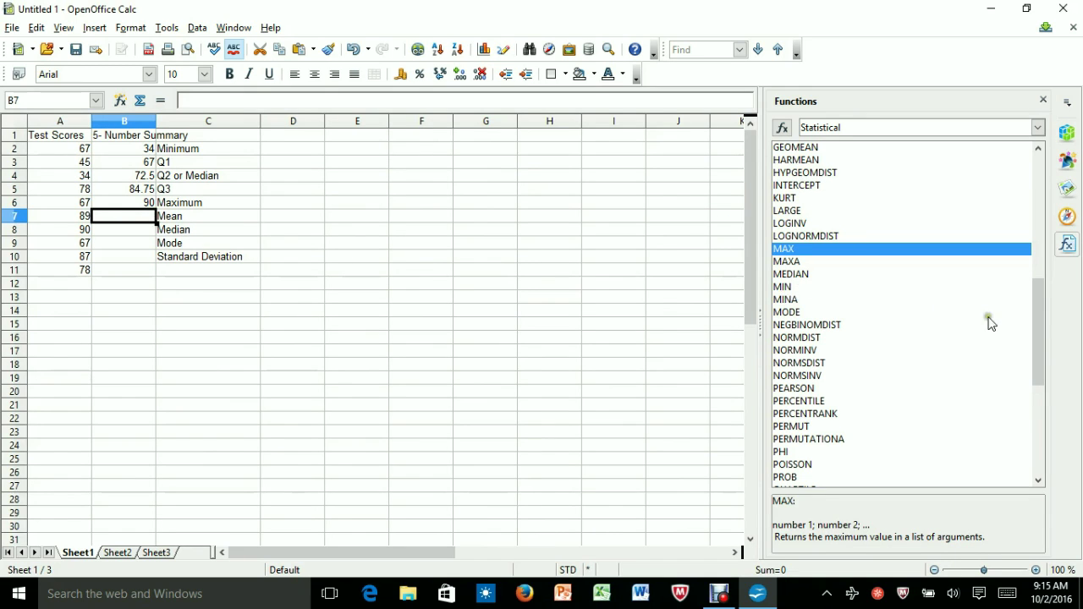
Enter =AVERAGE(A2:A11) in B7, giving a mean score of 70.2.
left_click_drag(1042, 327, 1032, 206)
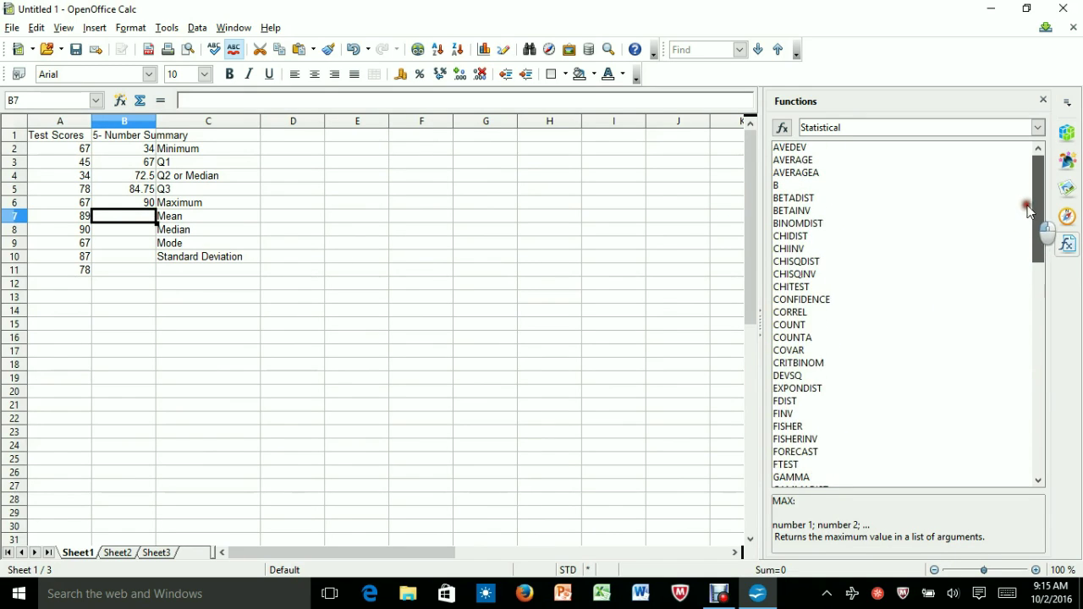
left_click(796, 160)
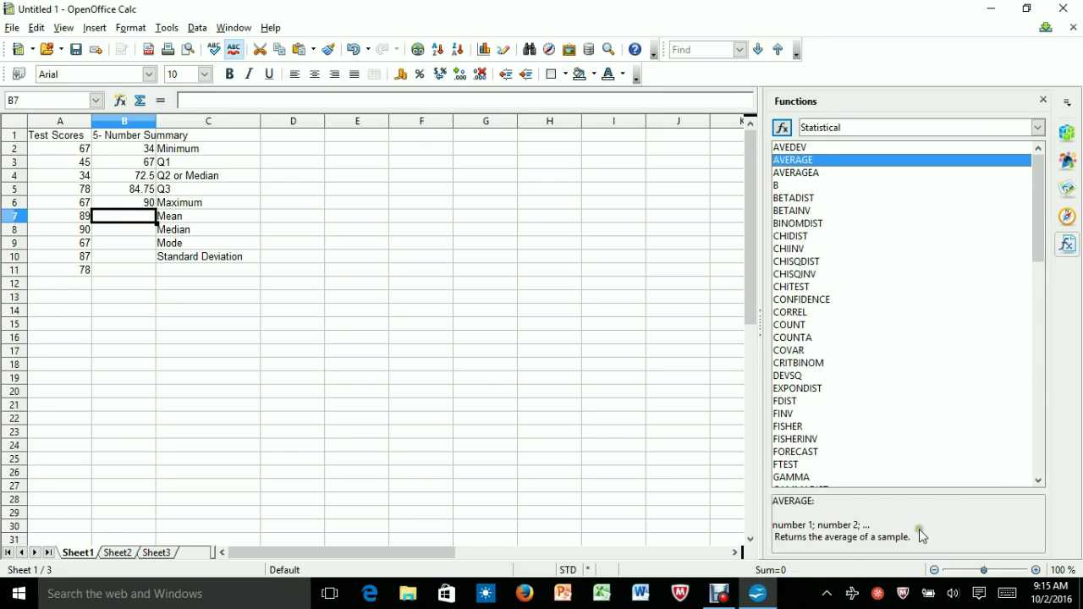
double_click(806, 160)
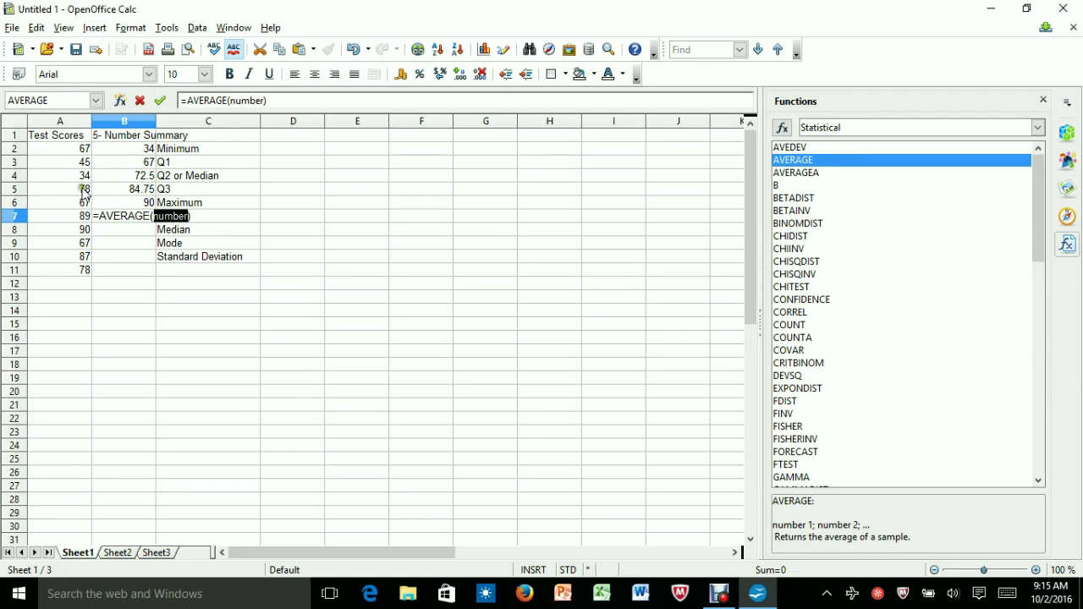
left_click_drag(40, 153, 62, 265)
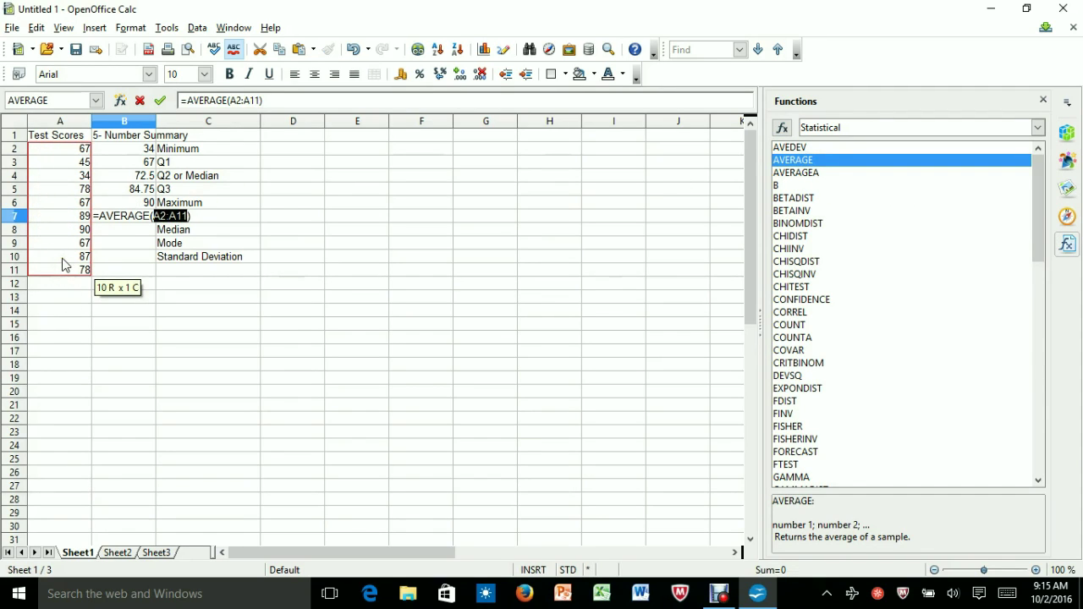
key("Return")
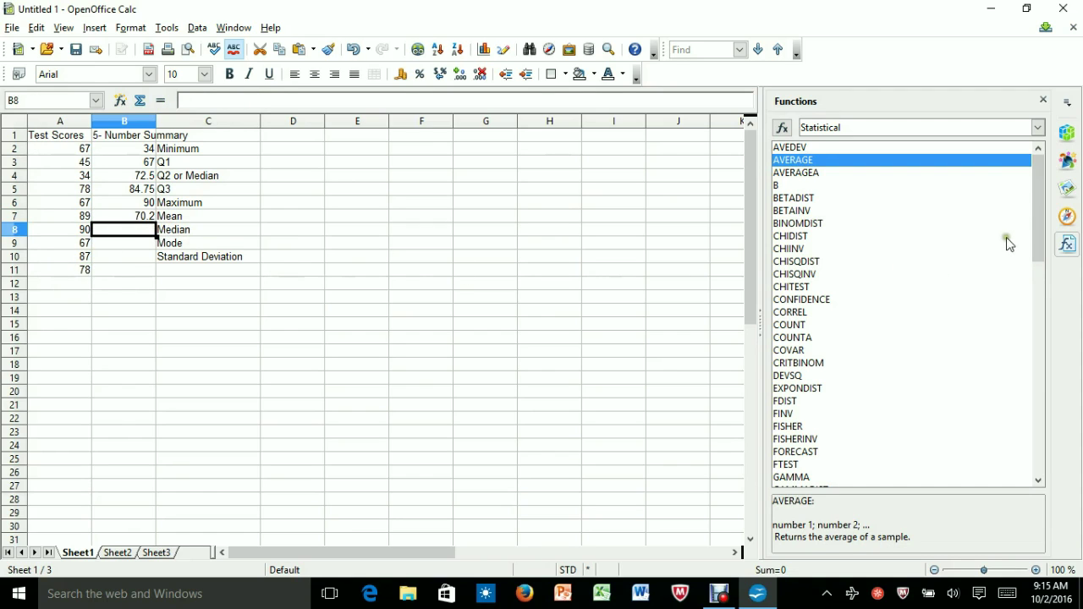
Enter the median of the scores in B8, giving 72.5.
left_click_drag(1037, 229, 1037, 346)
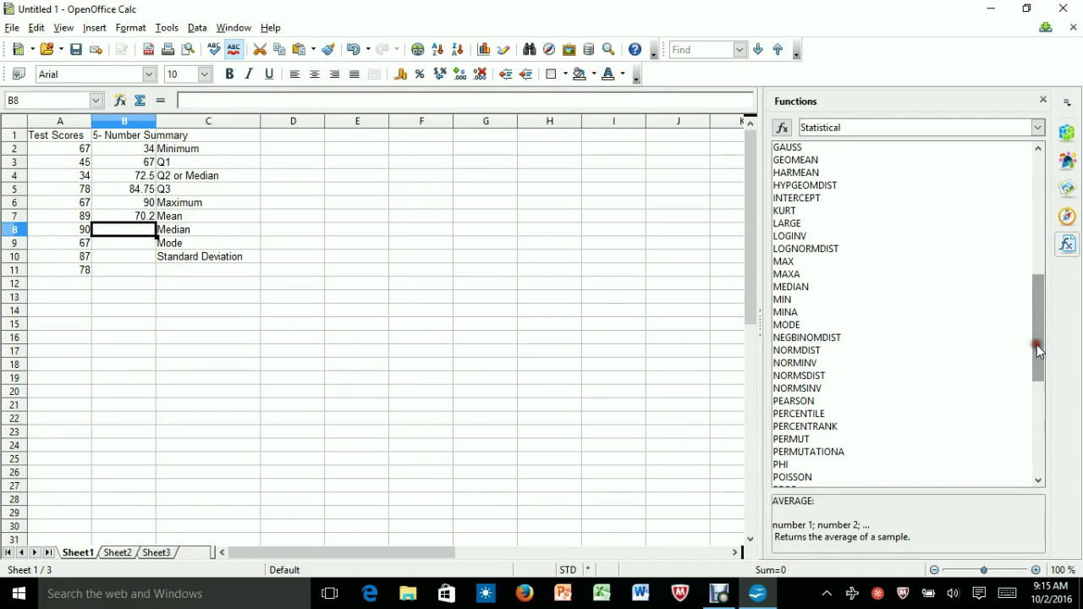
double_click(792, 289)
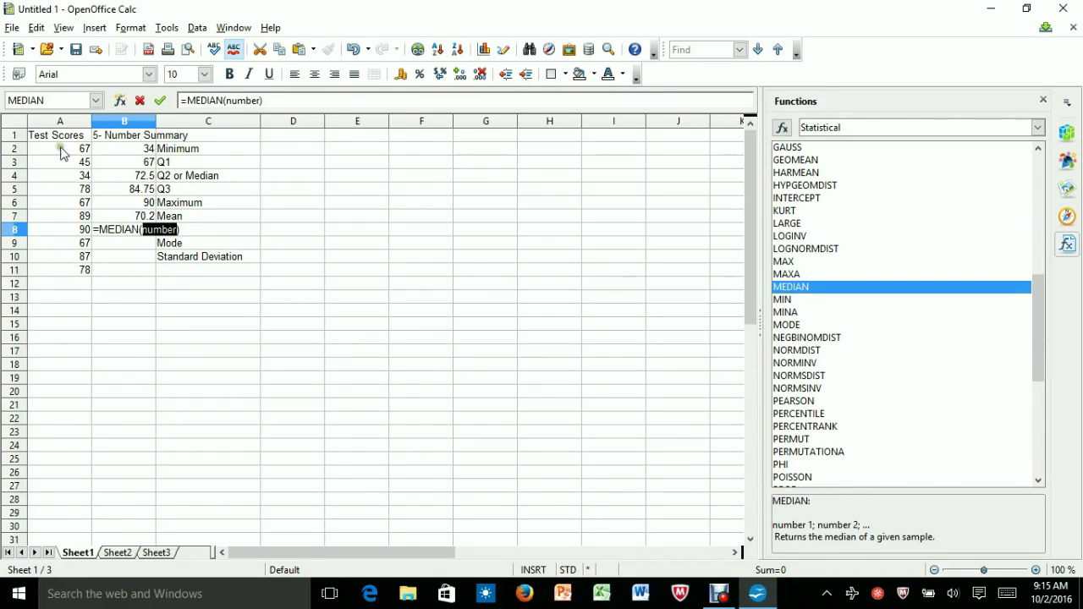
left_click_drag(42, 148, 52, 270)
key("Return")
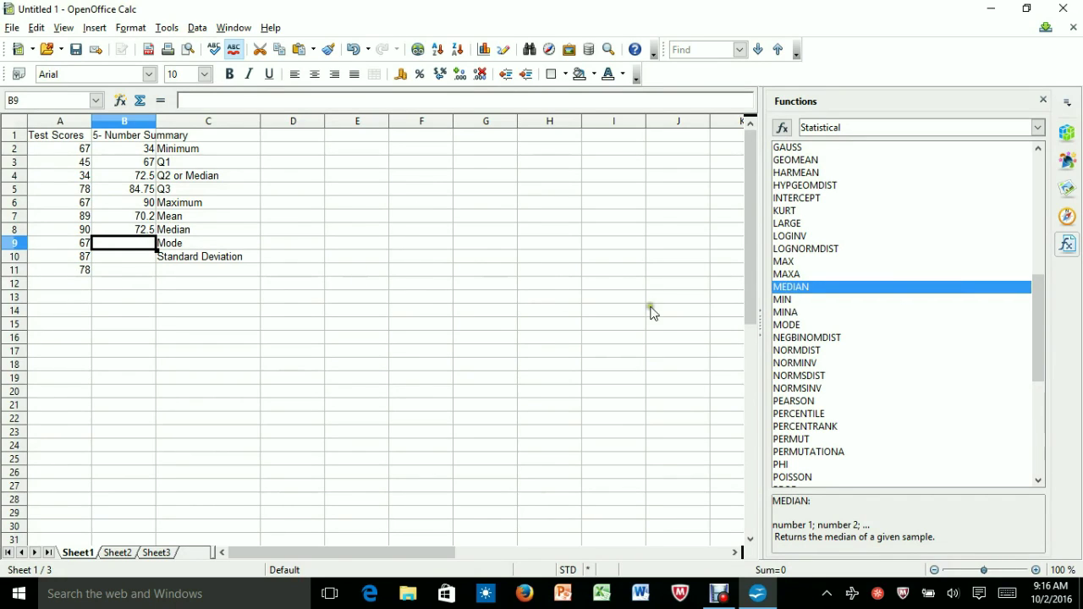
Enter a MODE formula over the scores in B9, giving 67.
left_click(790, 328)
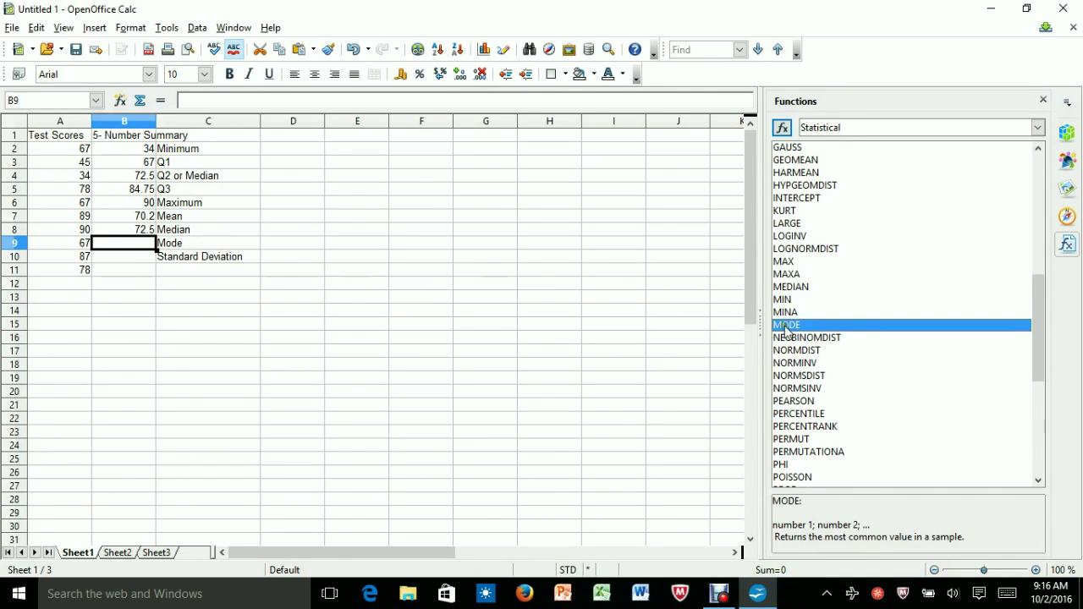
double_click(785, 326)
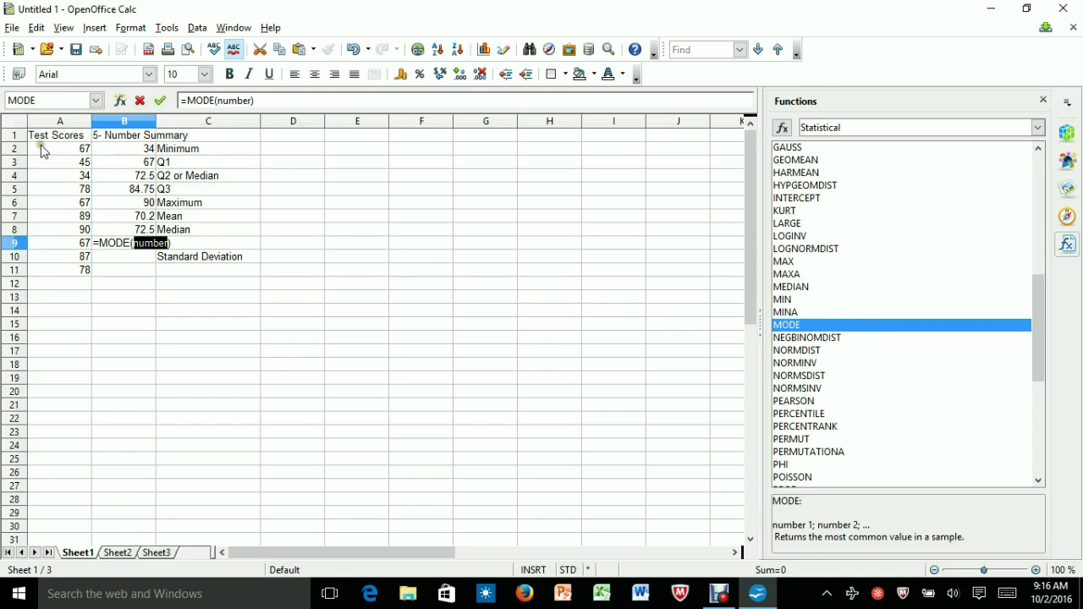
left_click_drag(44, 147, 59, 268)
key("Return")
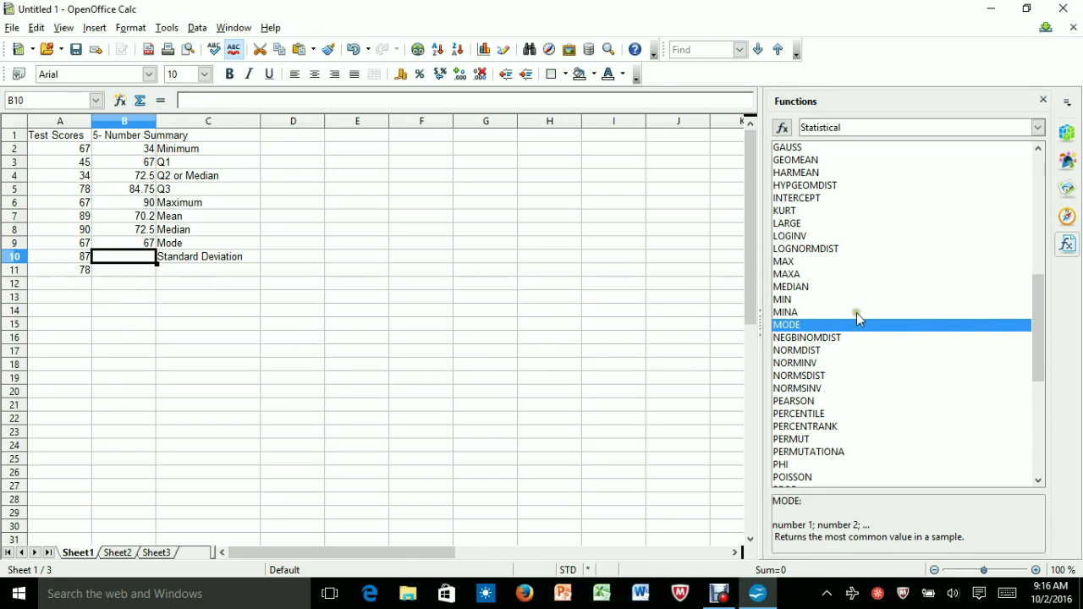
After comparing STDEV, STDEVA and STDEVP, enter =STDEV(A2:A11) in B10, giving 18.63568858.
left_click_drag(1040, 333, 1047, 409)
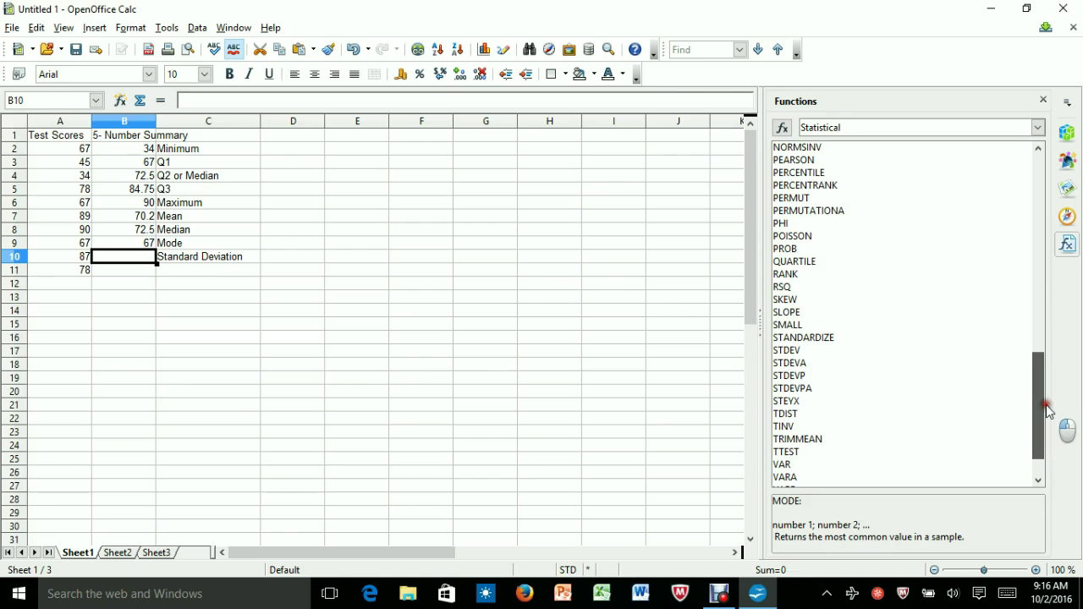
left_click(795, 352)
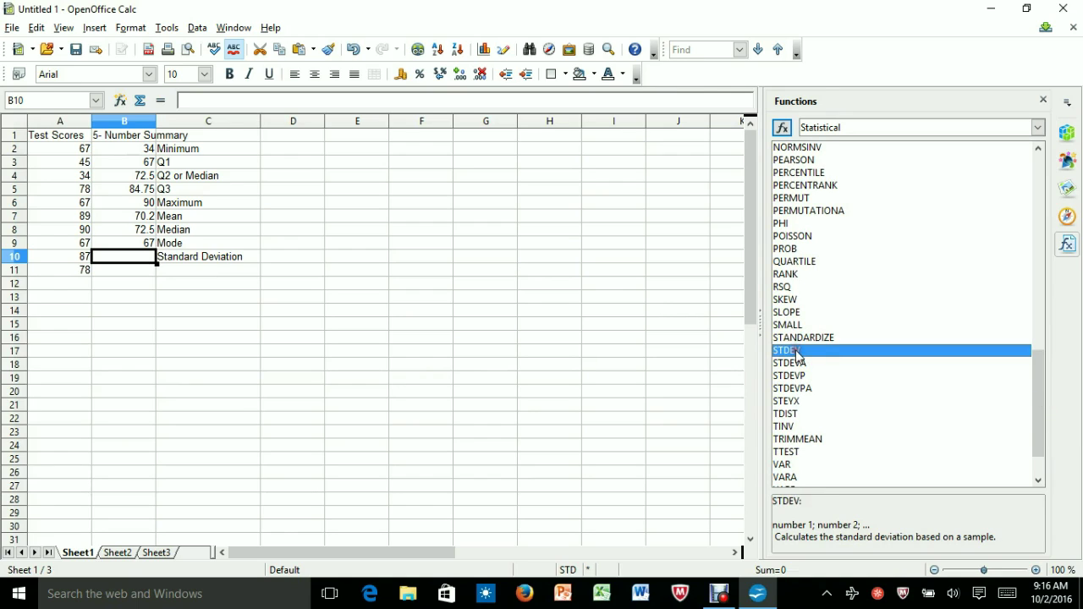
left_click(796, 363)
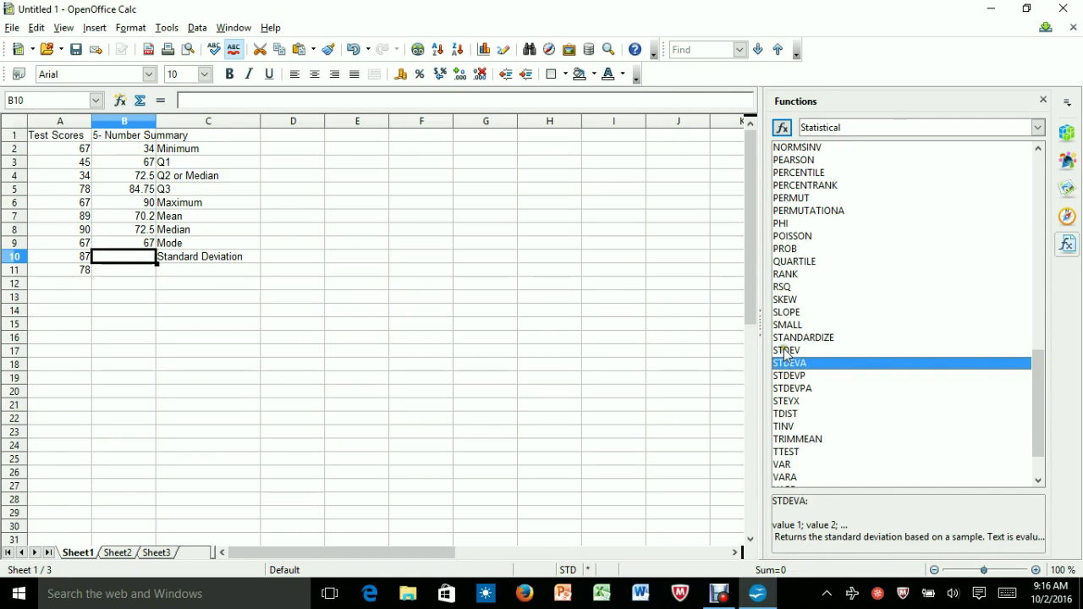
left_click(784, 376)
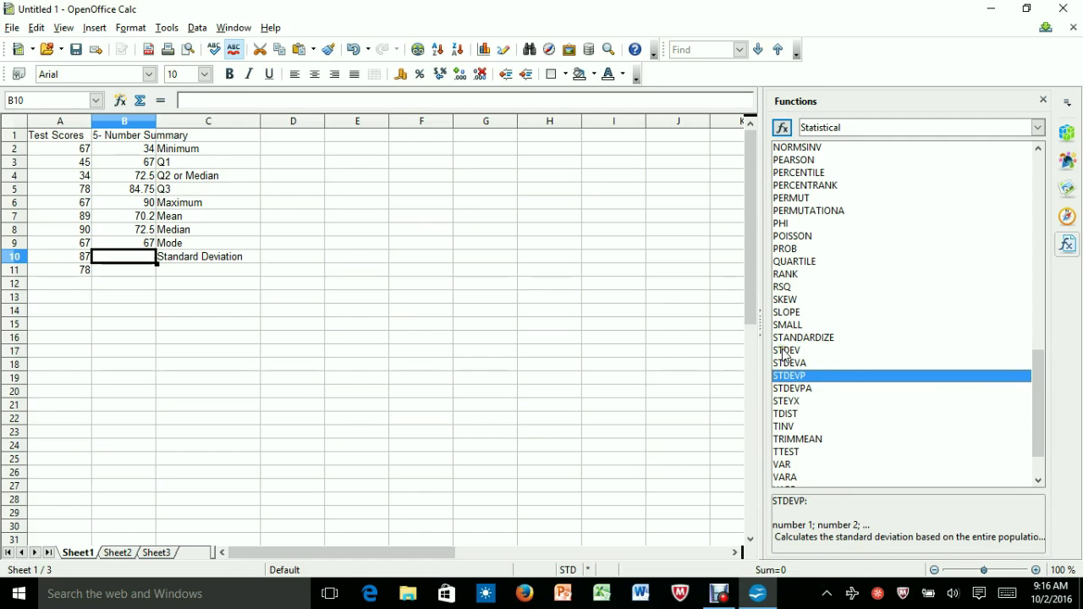
left_click(784, 352)
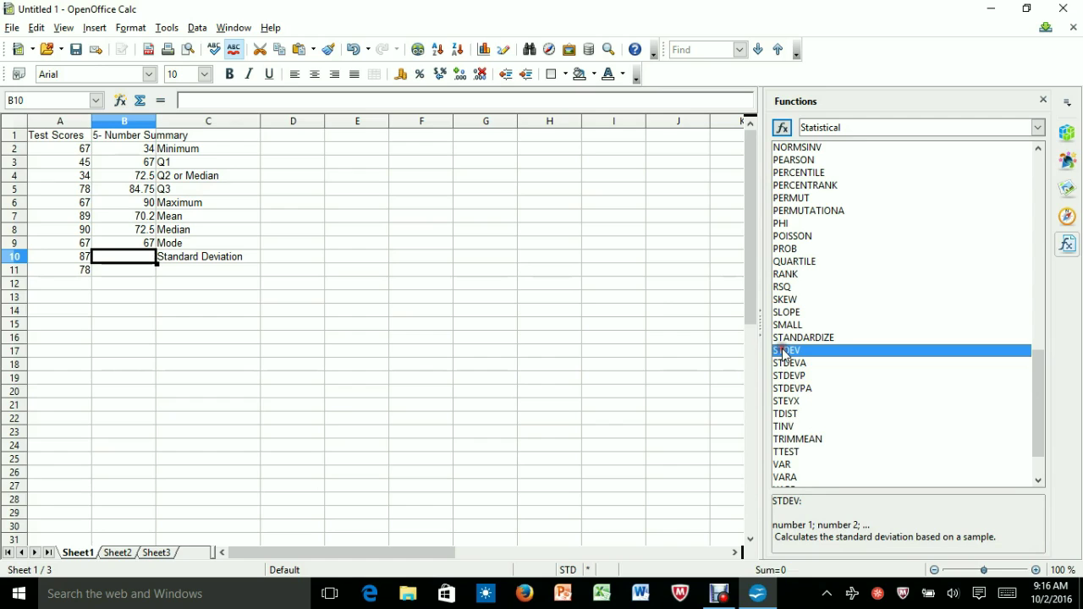
double_click(785, 352)
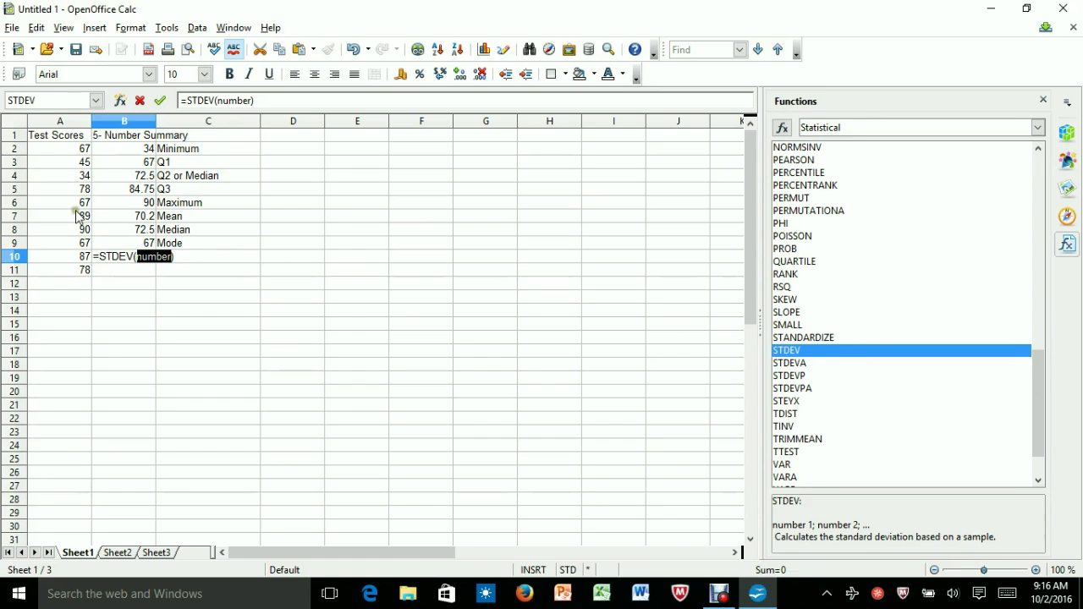
left_click_drag(45, 151, 66, 269)
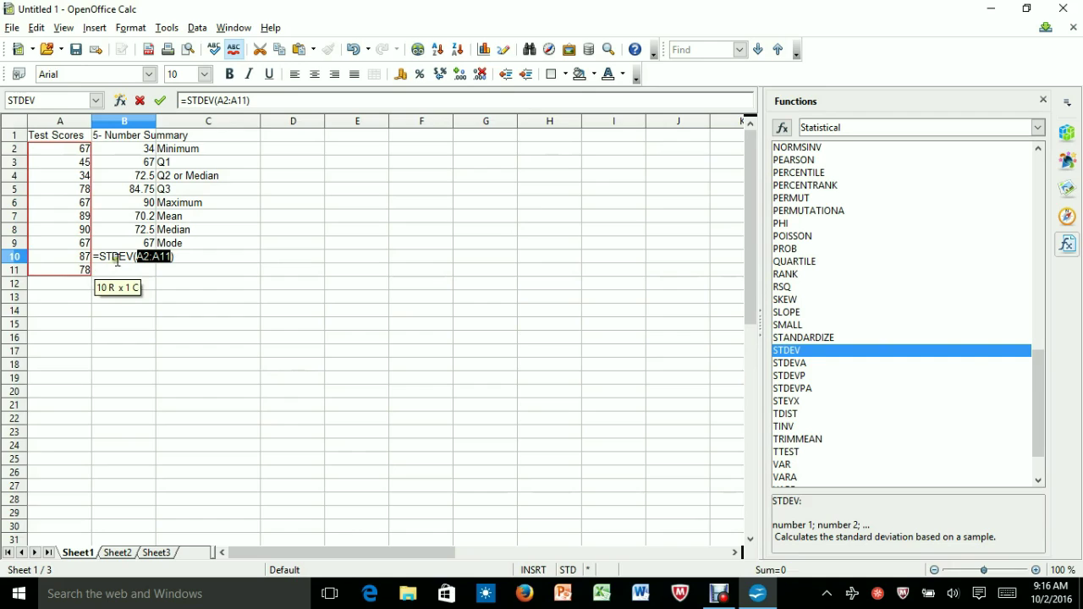
key("Return")
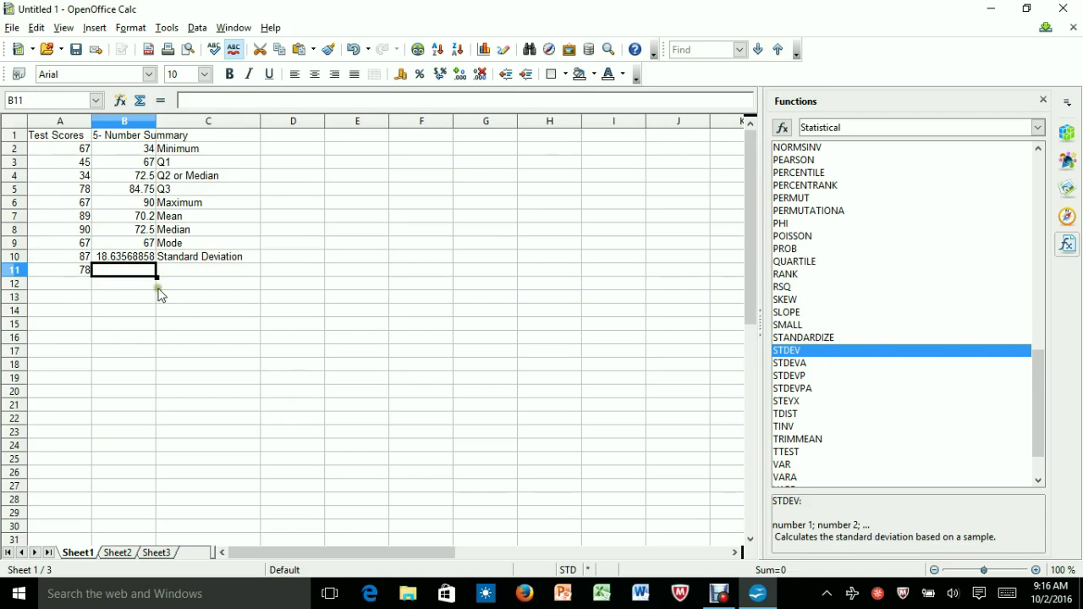
Label C11 'Variance' and enter =VAR(A2:A11) in B11, giving 347.2888889.
left_click(169, 270)
type("Var")
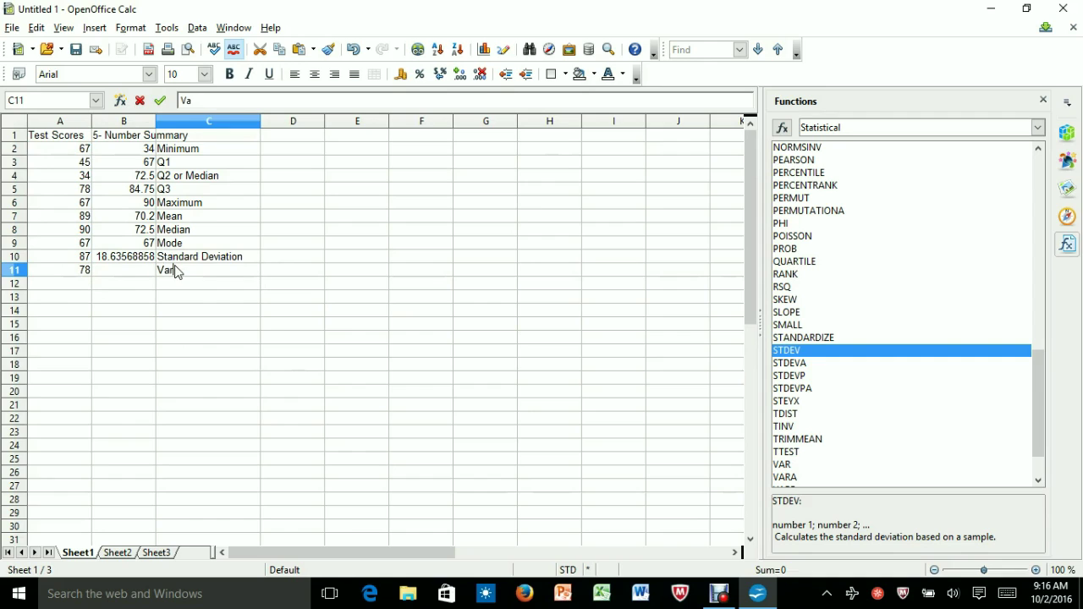
type("iance")
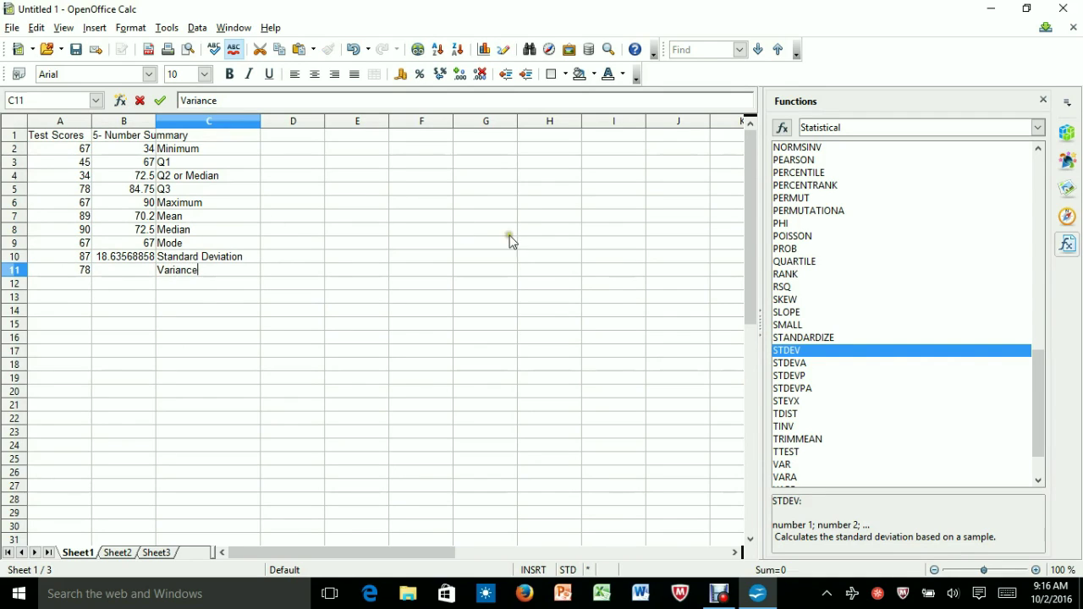
left_click(786, 465)
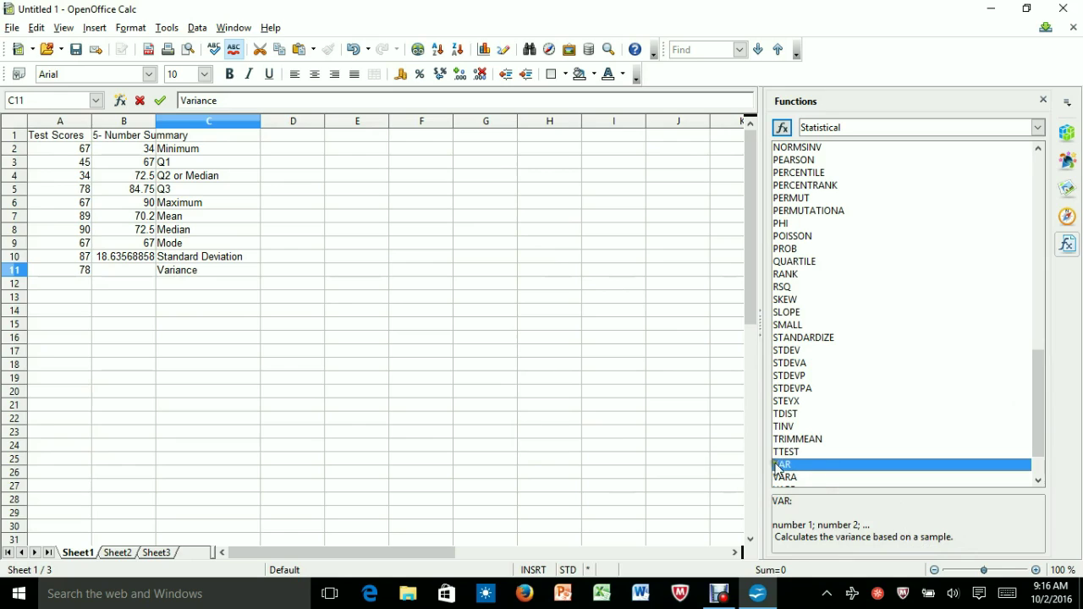
left_click(148, 272)
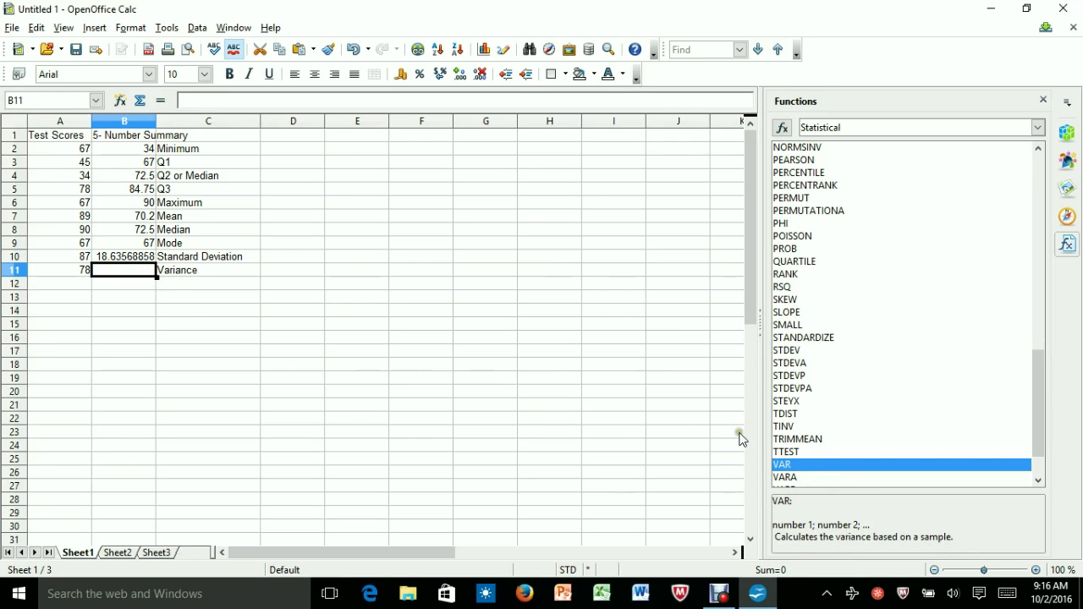
double_click(795, 465)
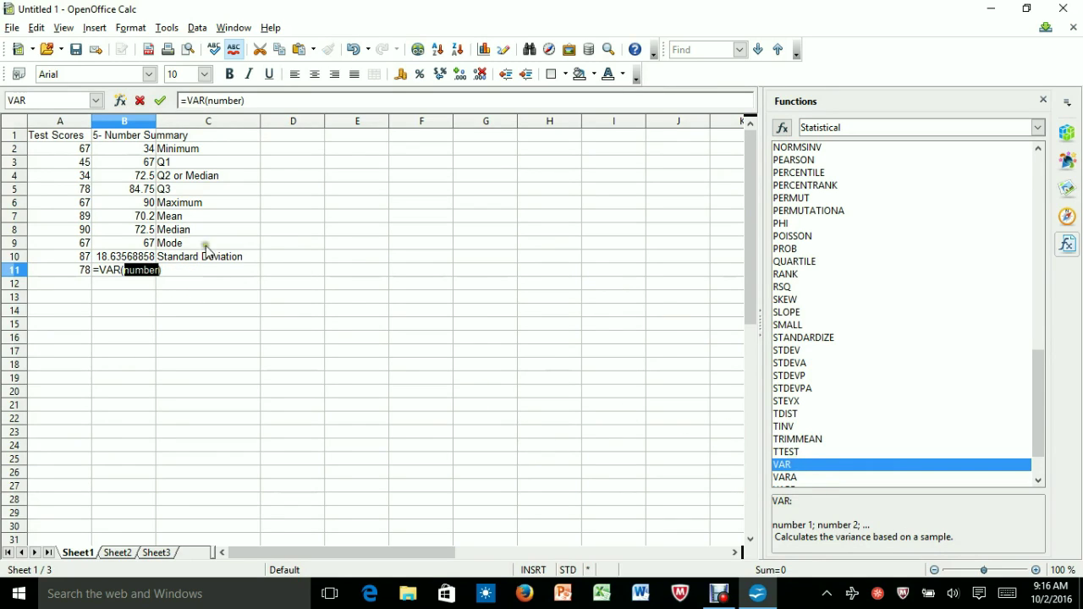
left_click_drag(56, 150, 68, 273)
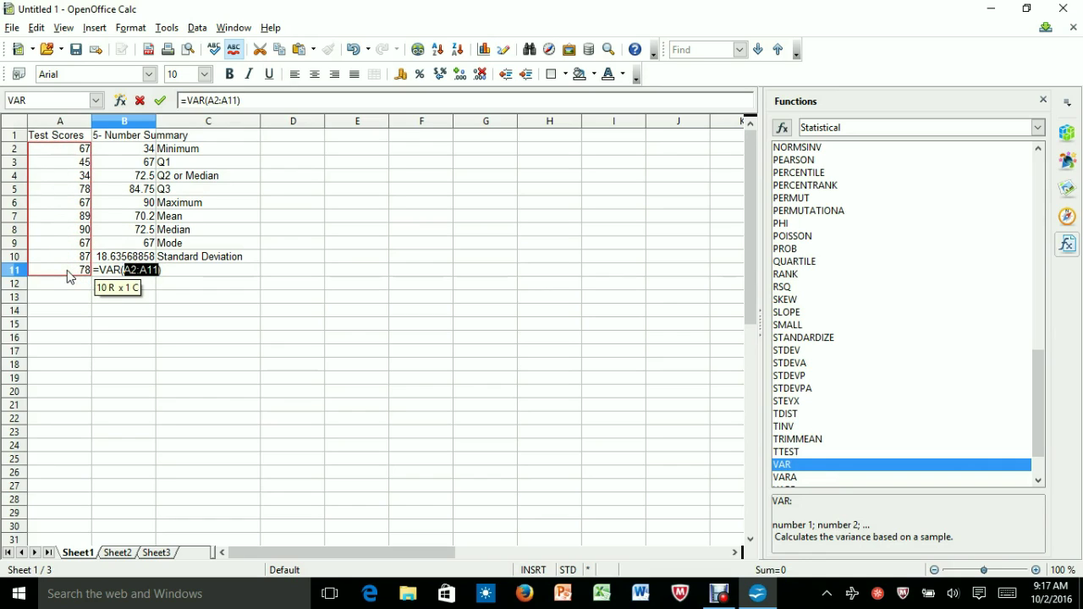
key("Return")
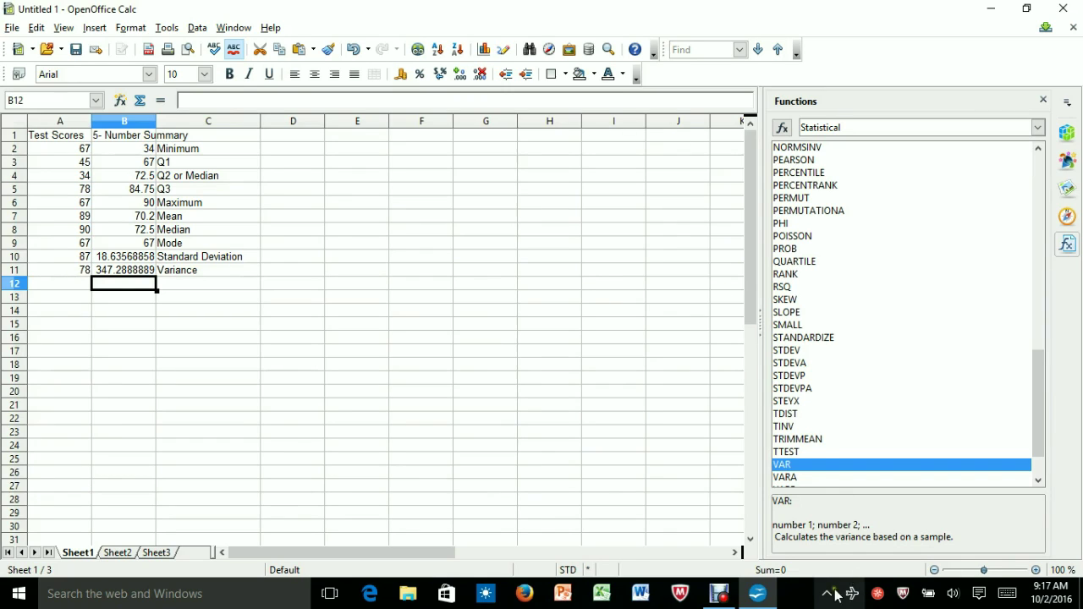
left_click(721, 597)
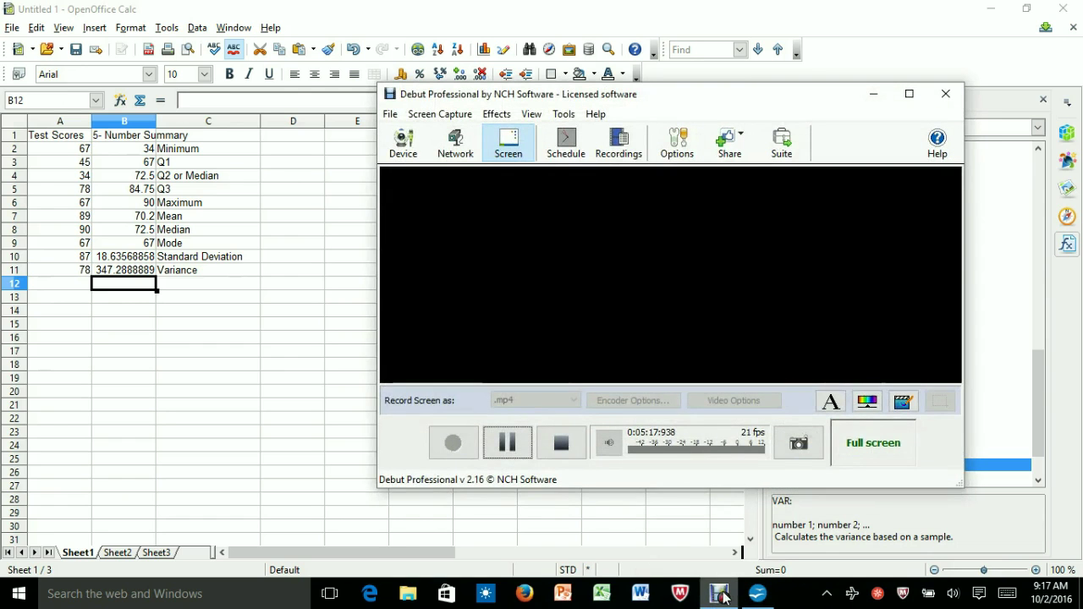